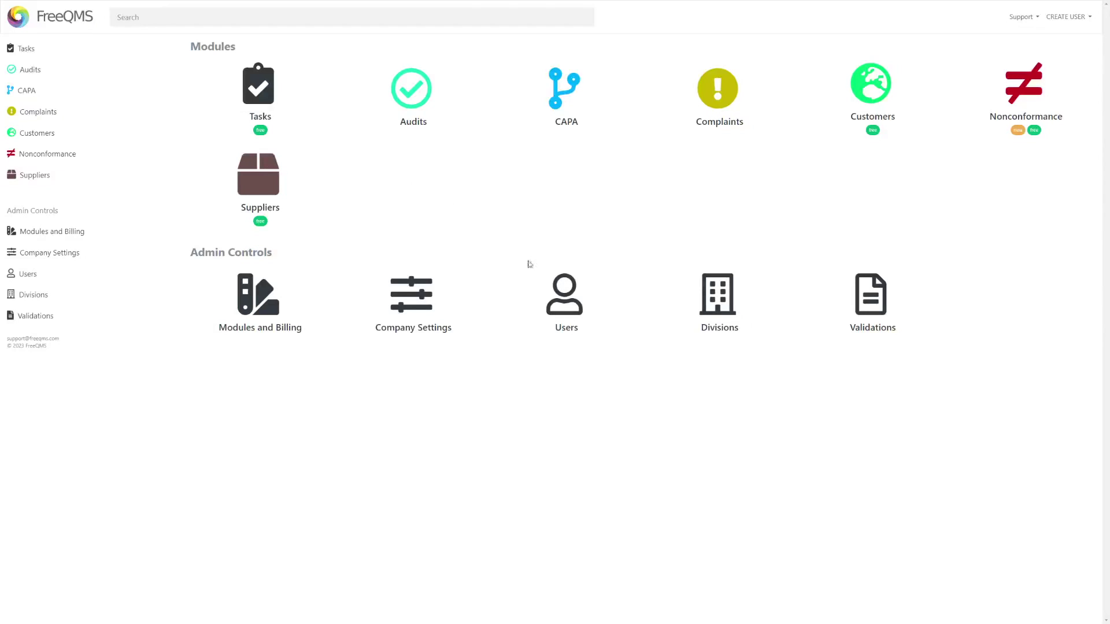
Step: Review the CREATE USER and EDIT permissions, then open VIEW USER's edit form showing only View Audits
click(90, 277)
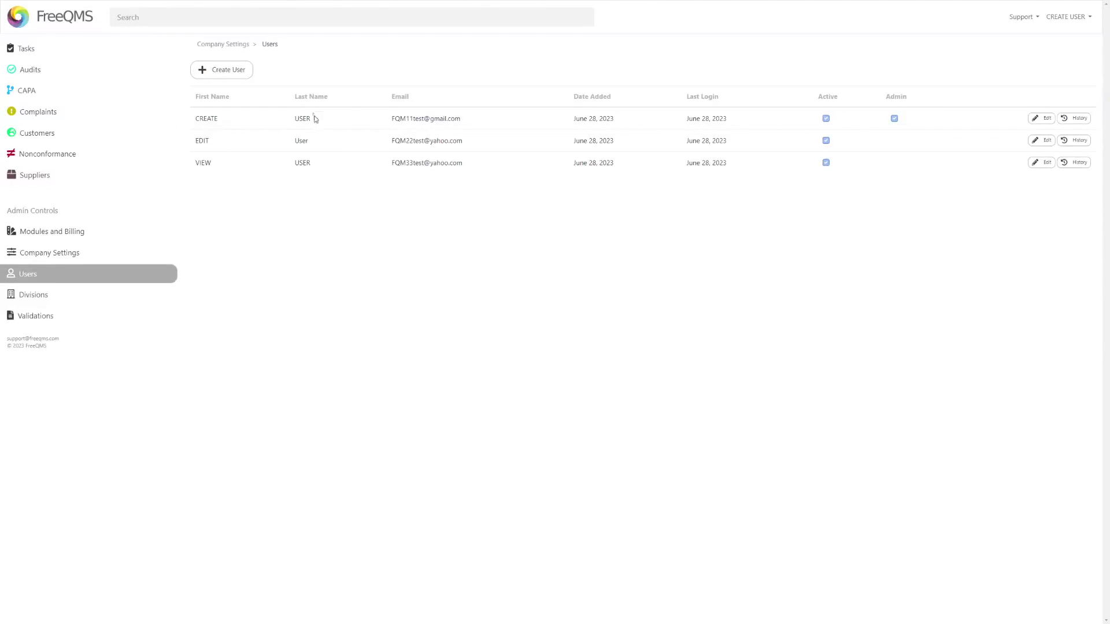
click(1039, 118)
click(1051, 142)
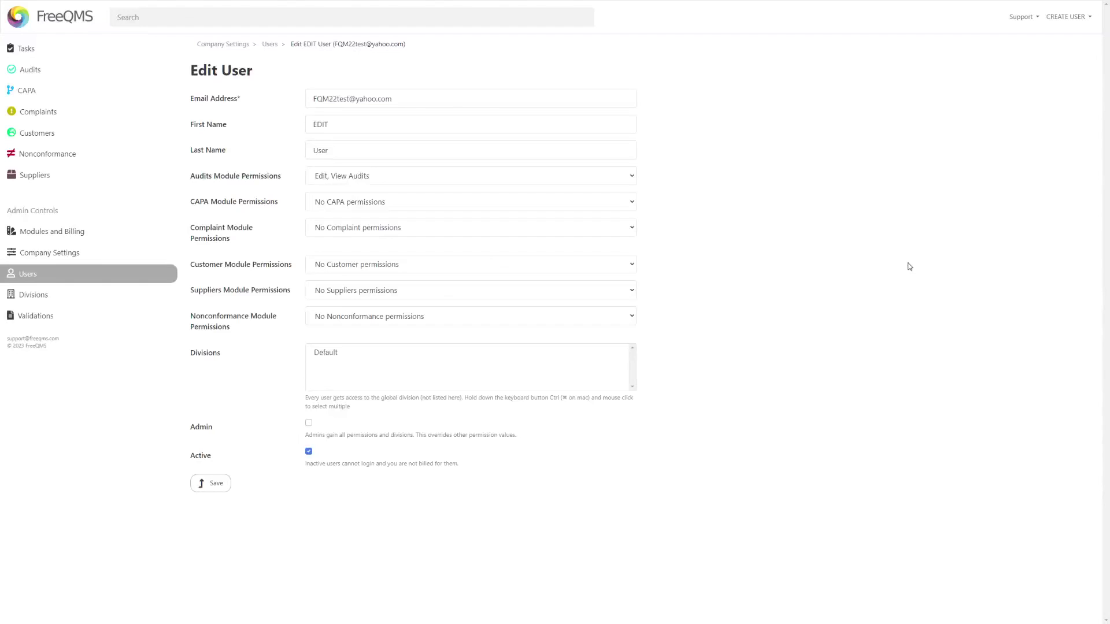
key(alt+Left)
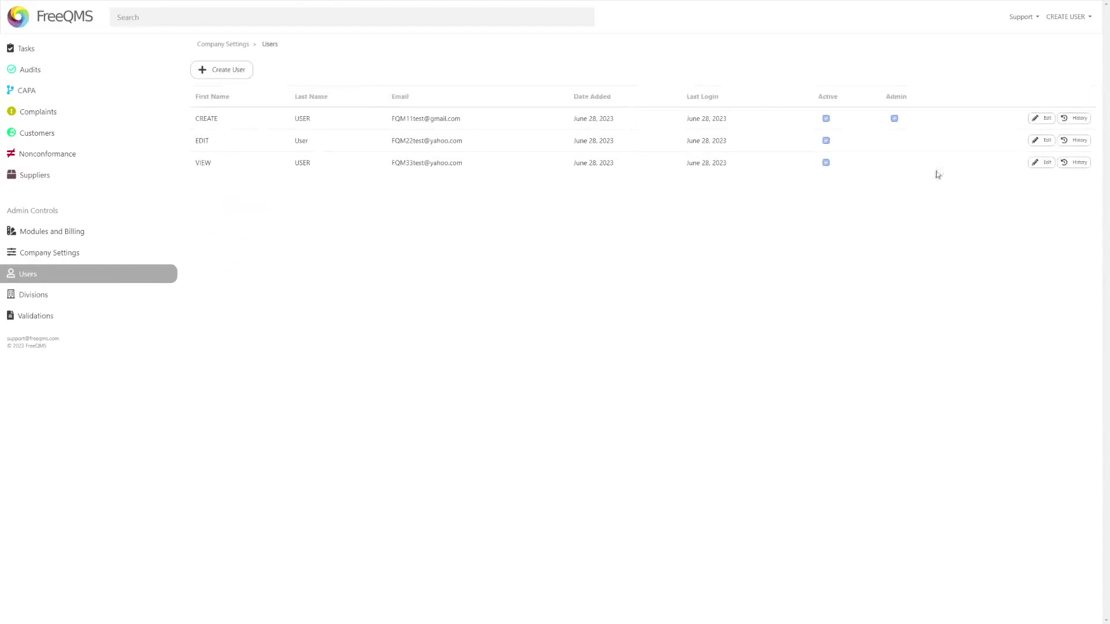
click(1039, 164)
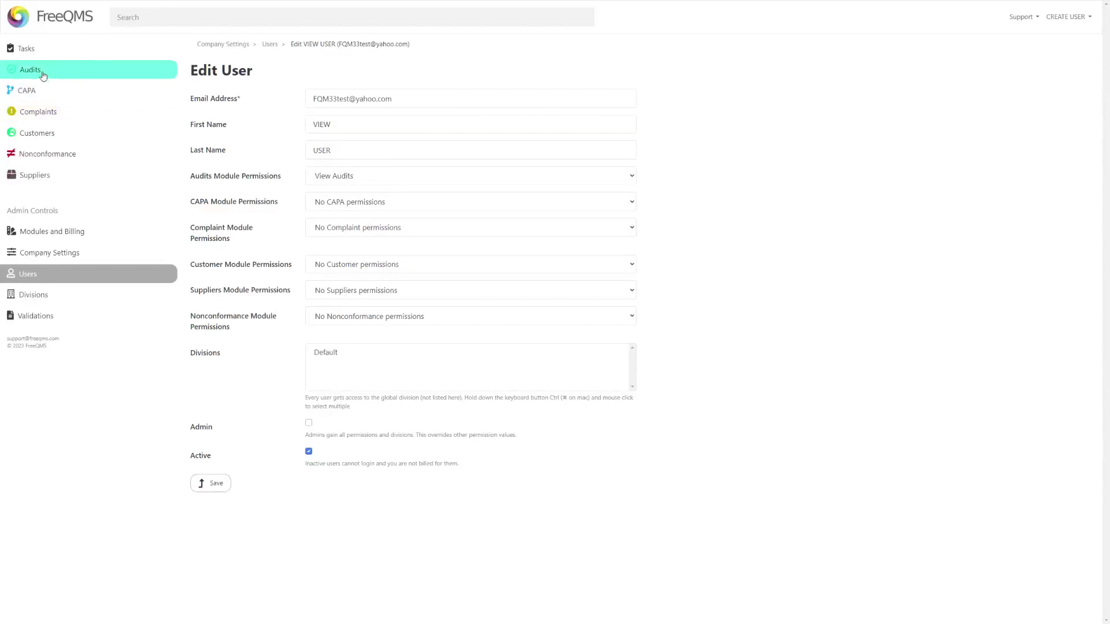
Step: Start a new audit titled 'Test Audit for Task Demo'
click(128, 76)
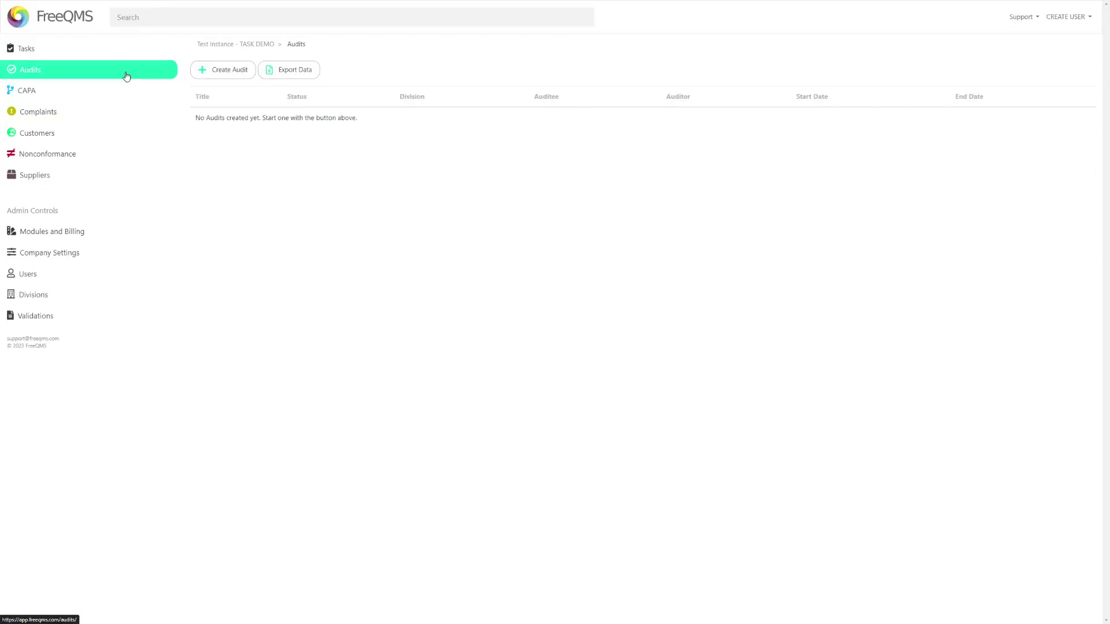
click(223, 69)
click(574, 94)
text(Test I)
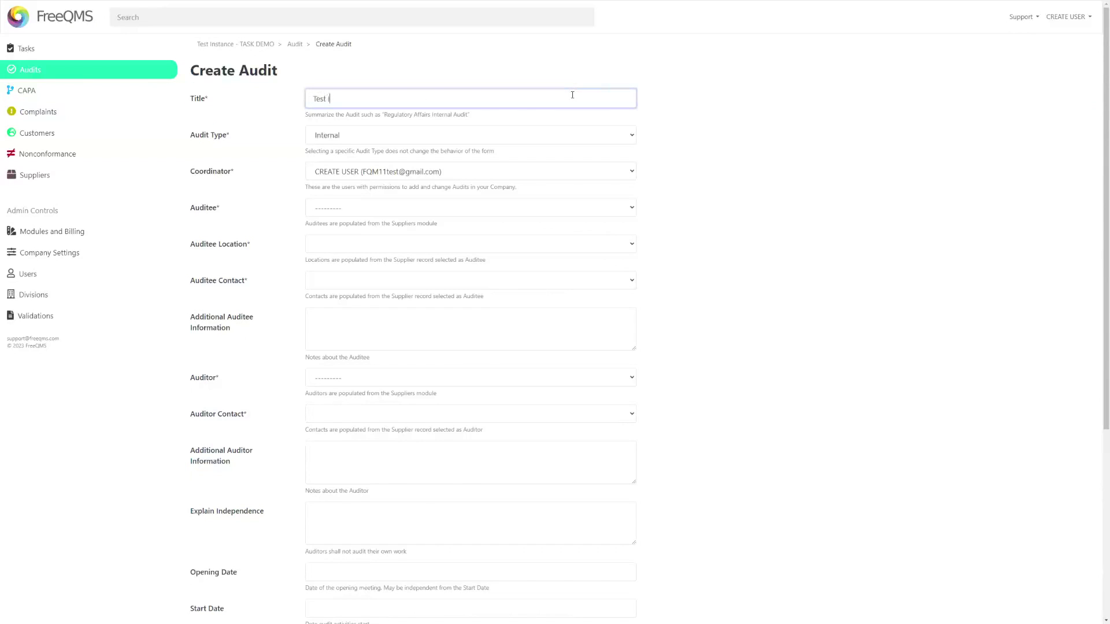
text(Audit for Task Demo)
Step: Set Test Instance - TASK DEMO as both auditee and auditor and create the audit
click(495, 171)
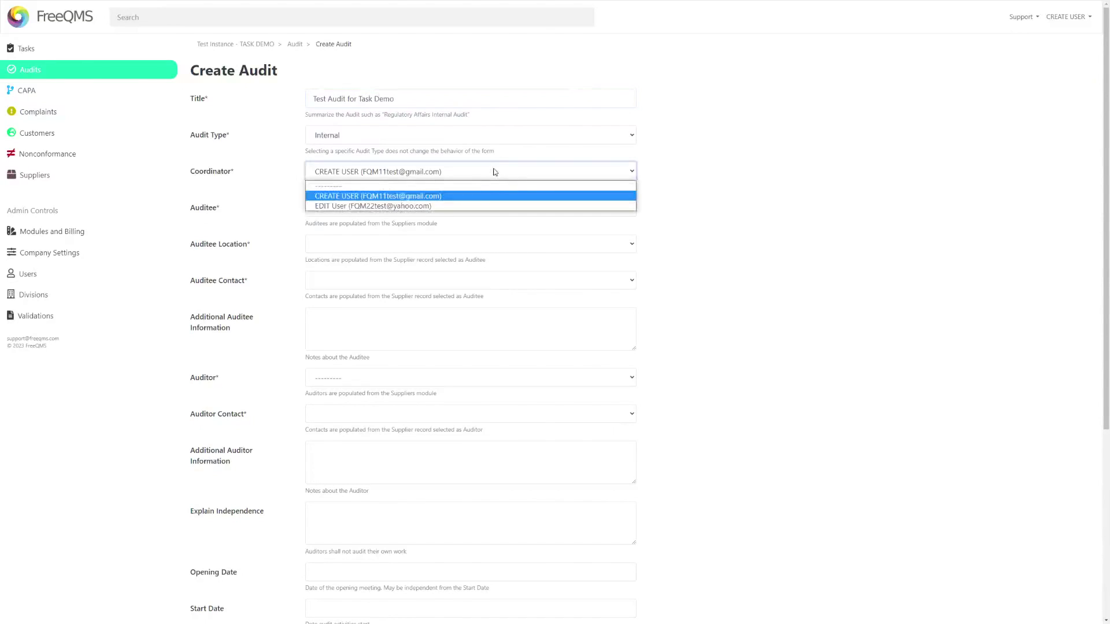
click(468, 191)
click(451, 210)
click(449, 232)
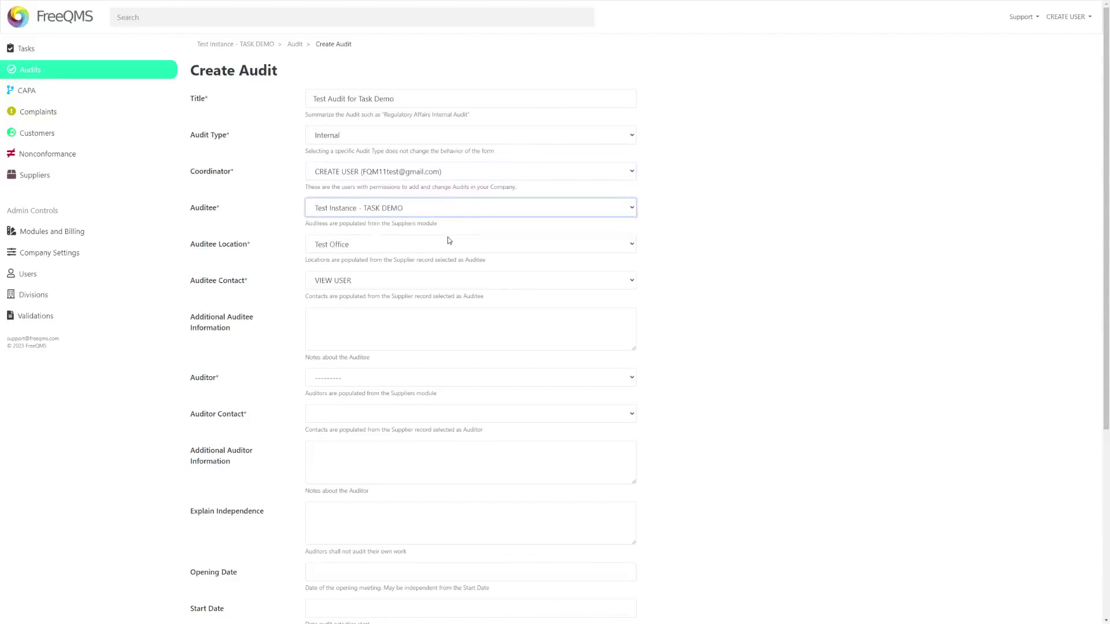
scroll(437, 310, down, 1)
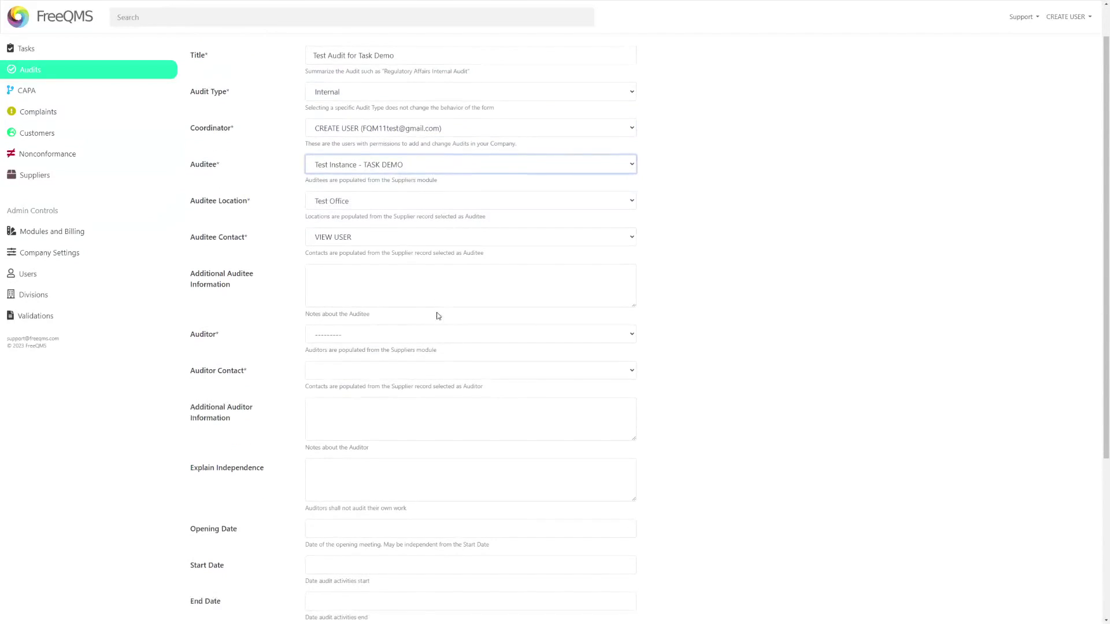
click(431, 336)
click(424, 355)
scroll(425, 355, down, 4)
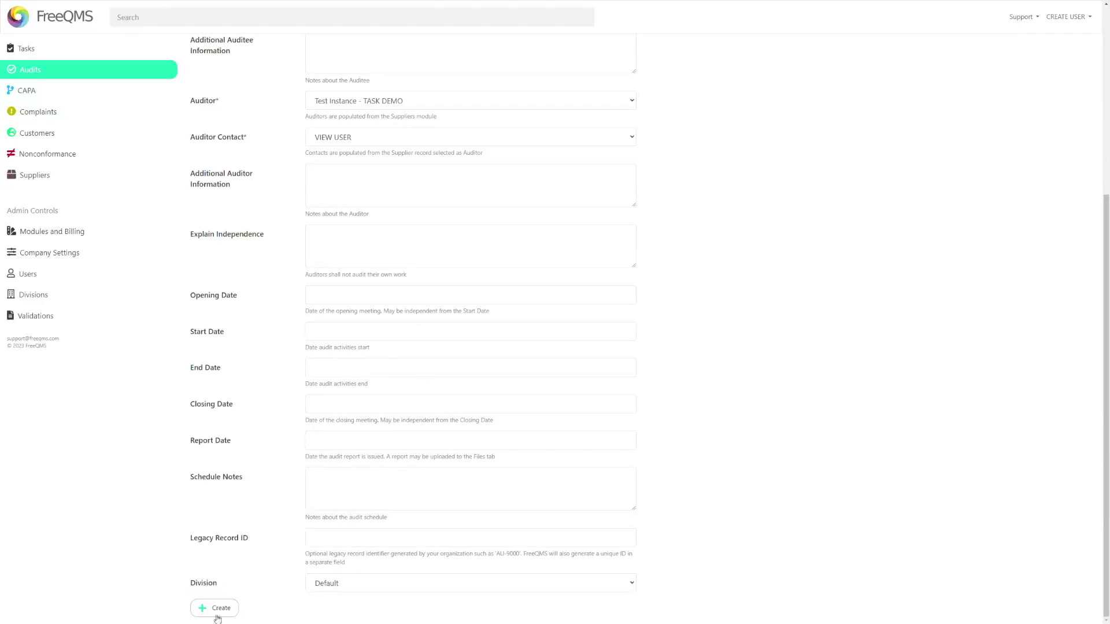
click(211, 609)
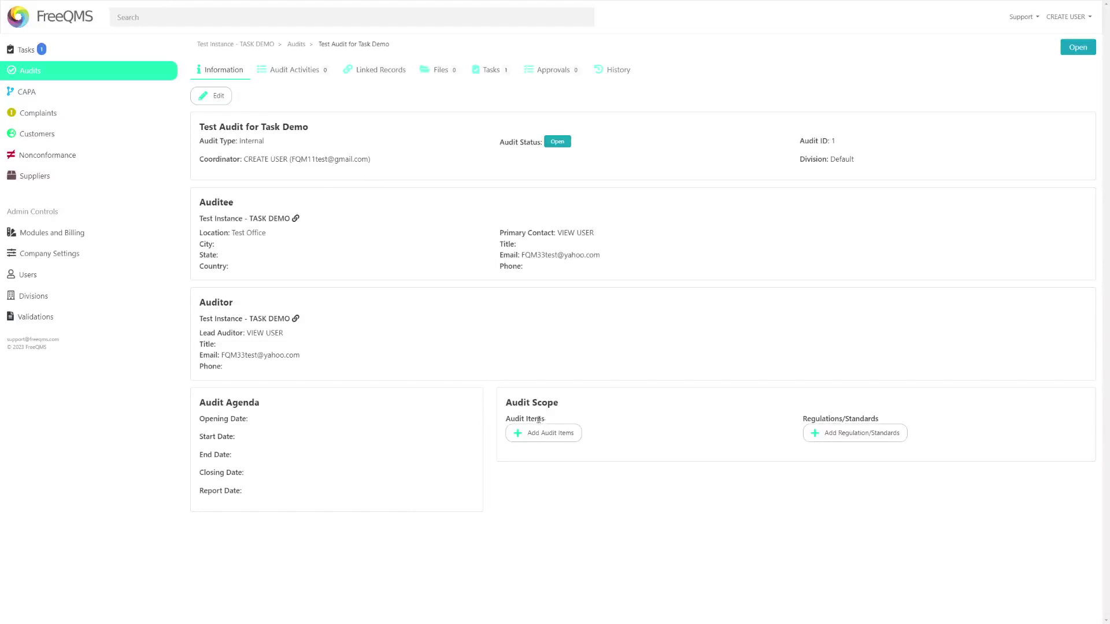
Step: Add 'Quality Documents' as an audit item
click(561, 435)
click(489, 60)
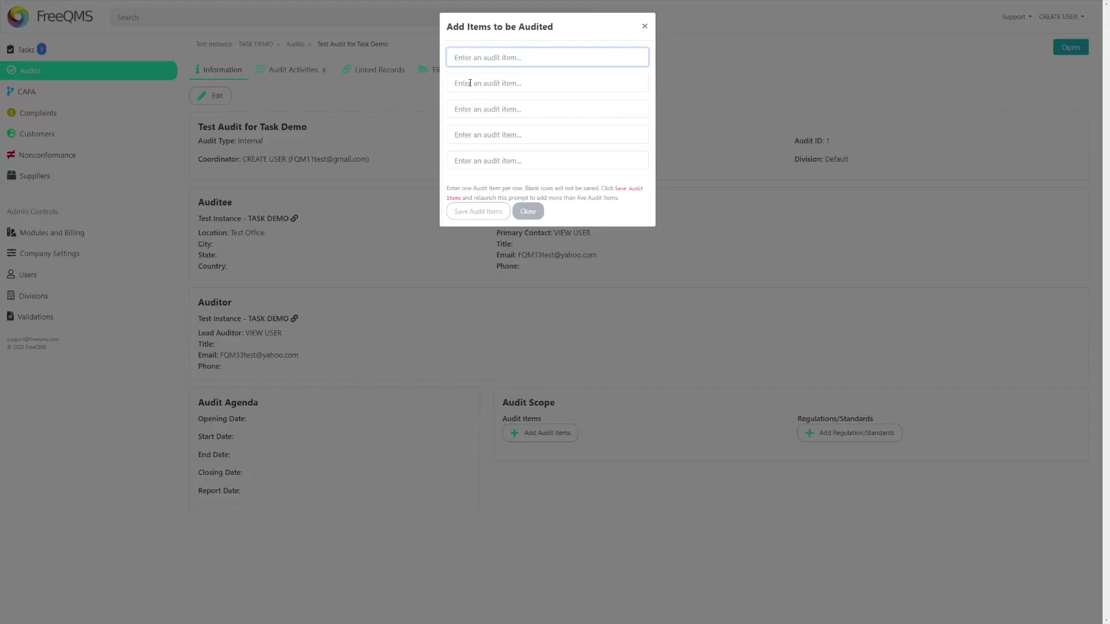
text(Quality Documents)
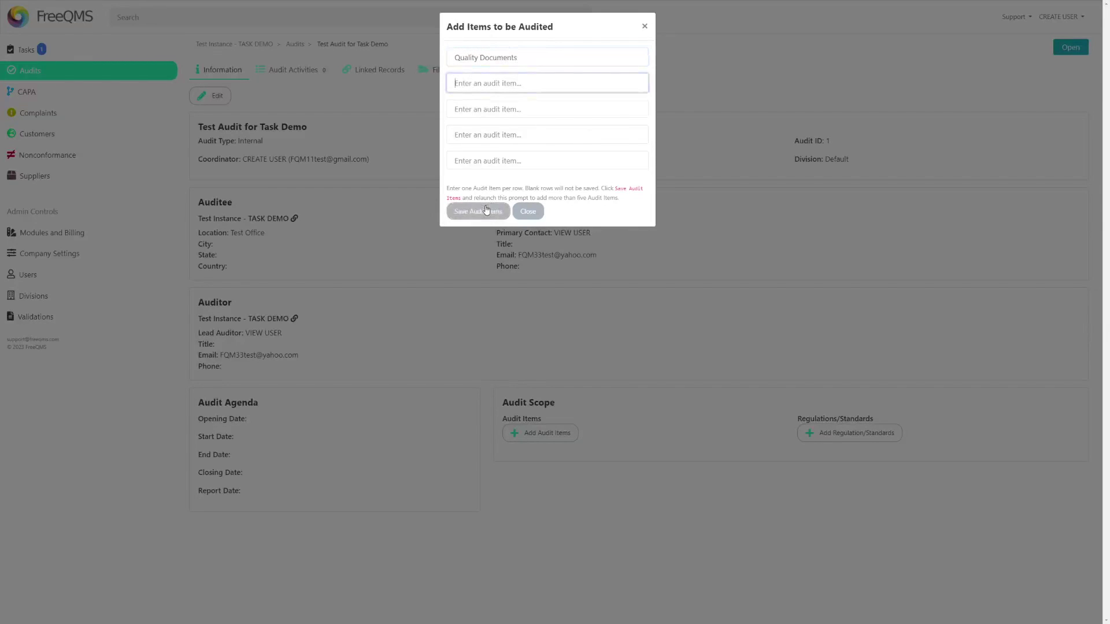
click(479, 211)
Step: Add 'Australia TGA' as a regulation/standard in the audit scope
click(851, 433)
click(498, 61)
text(Australia TGA)
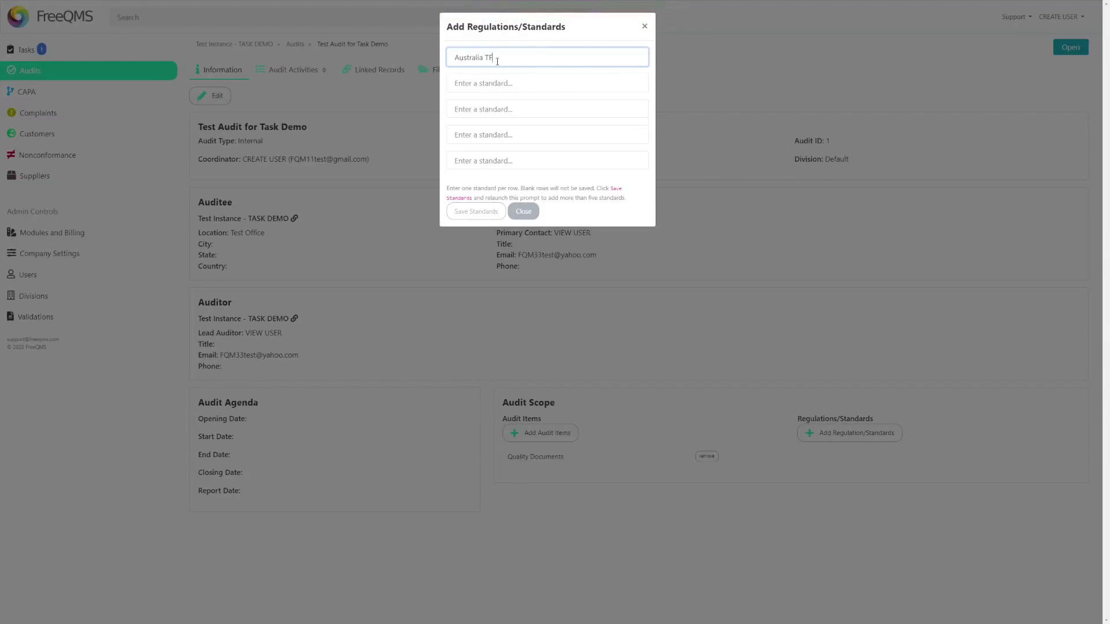
click(476, 212)
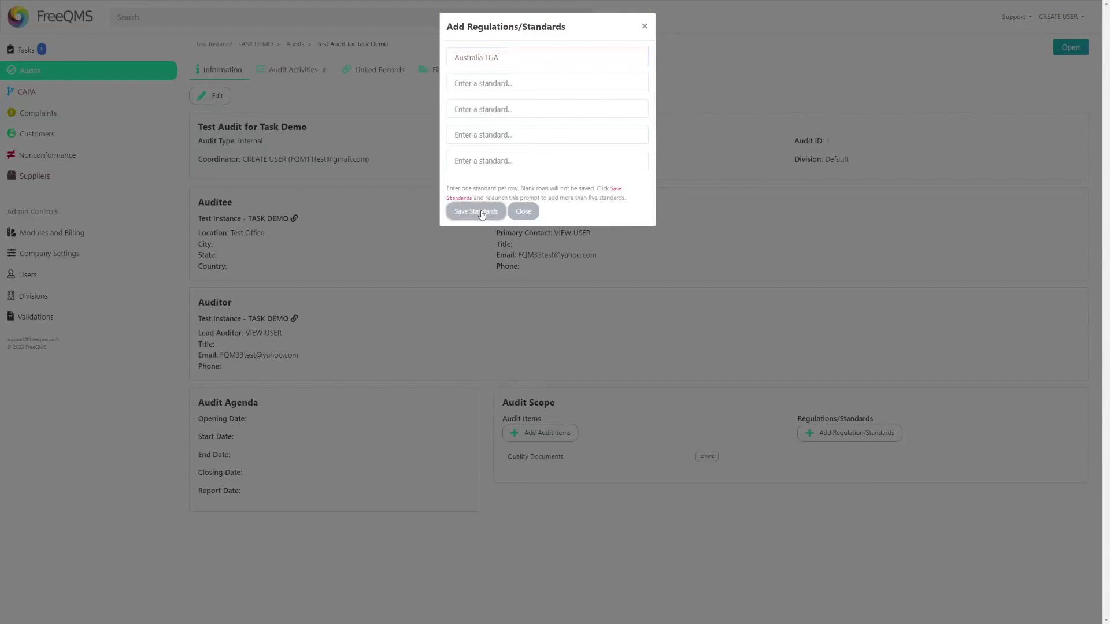
drag(199, 159, 373, 169)
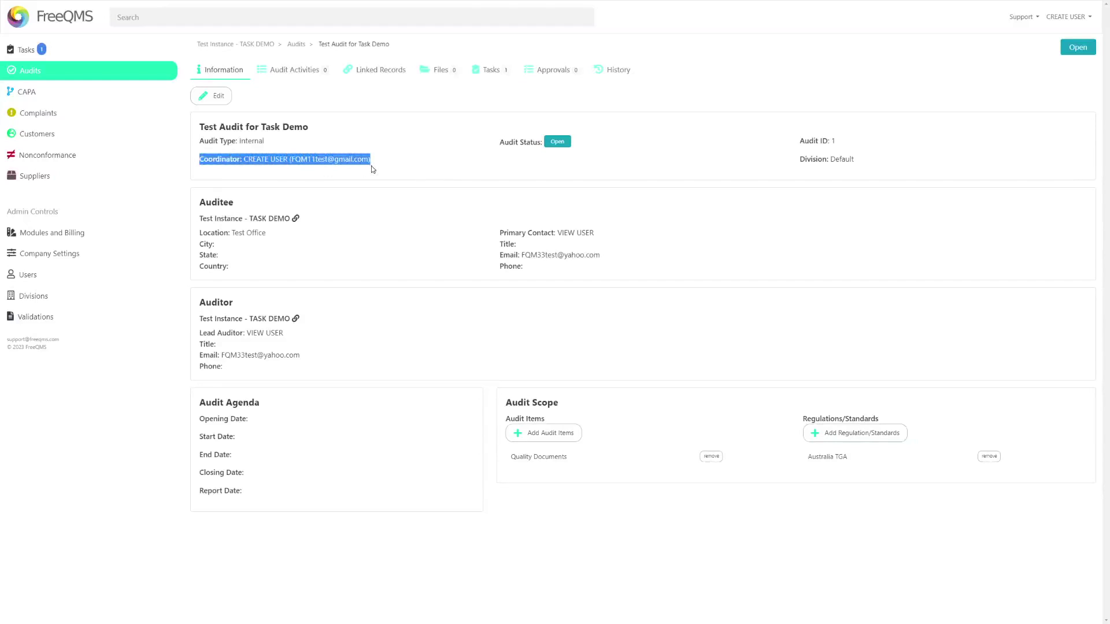
click(407, 170)
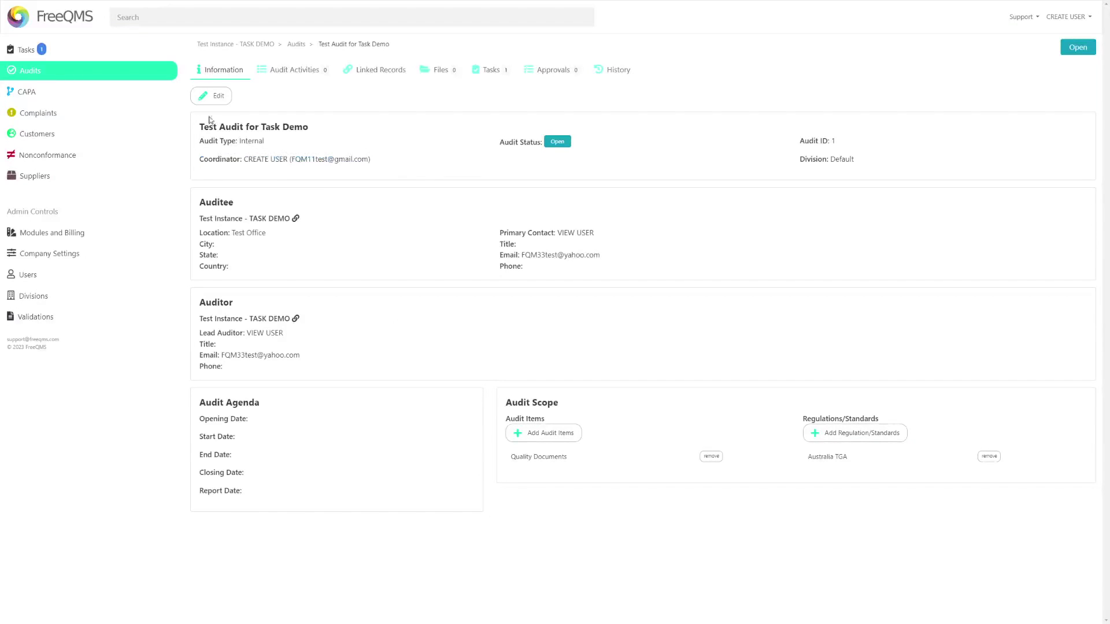
click(70, 52)
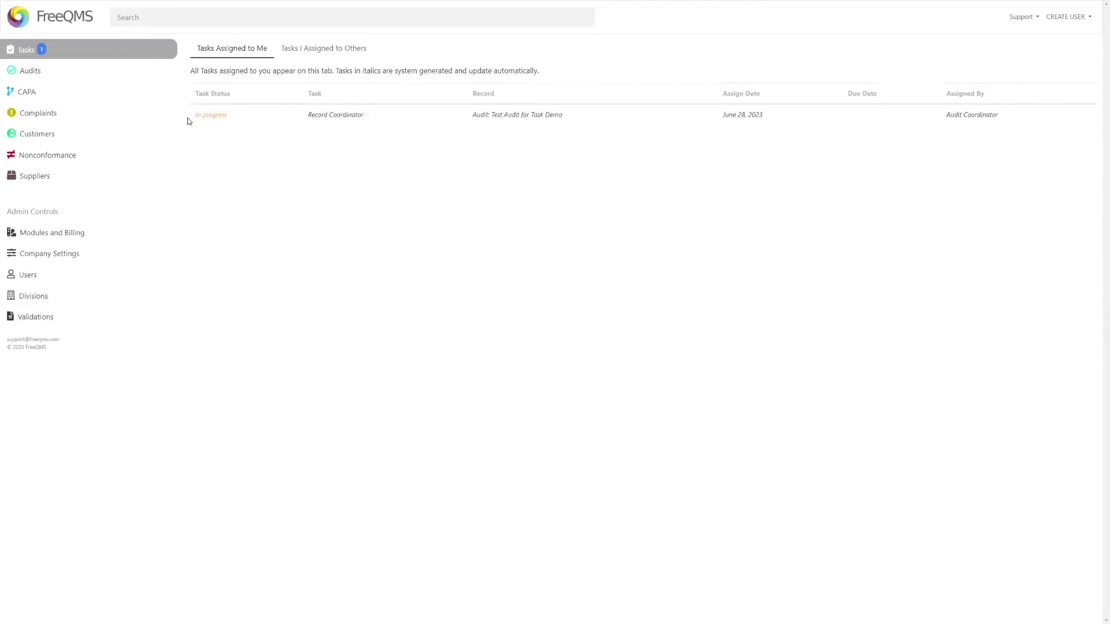
mouse_move(324, 133)
mouse_down()
mouse_move(792, 134)
mouse_move(999, 116)
mouse_up()
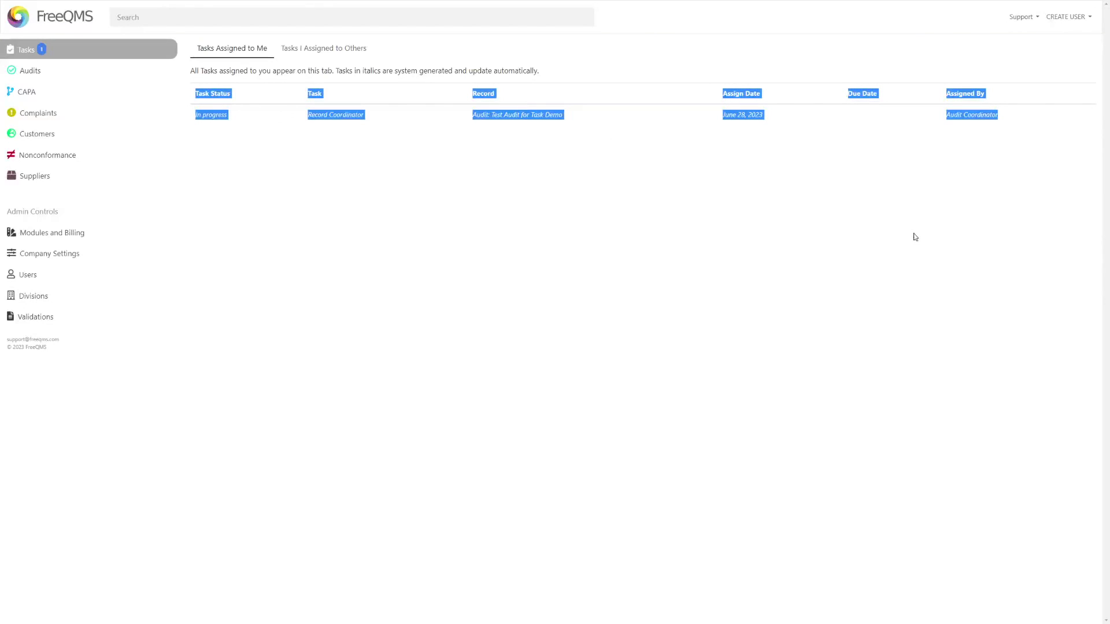
click(888, 247)
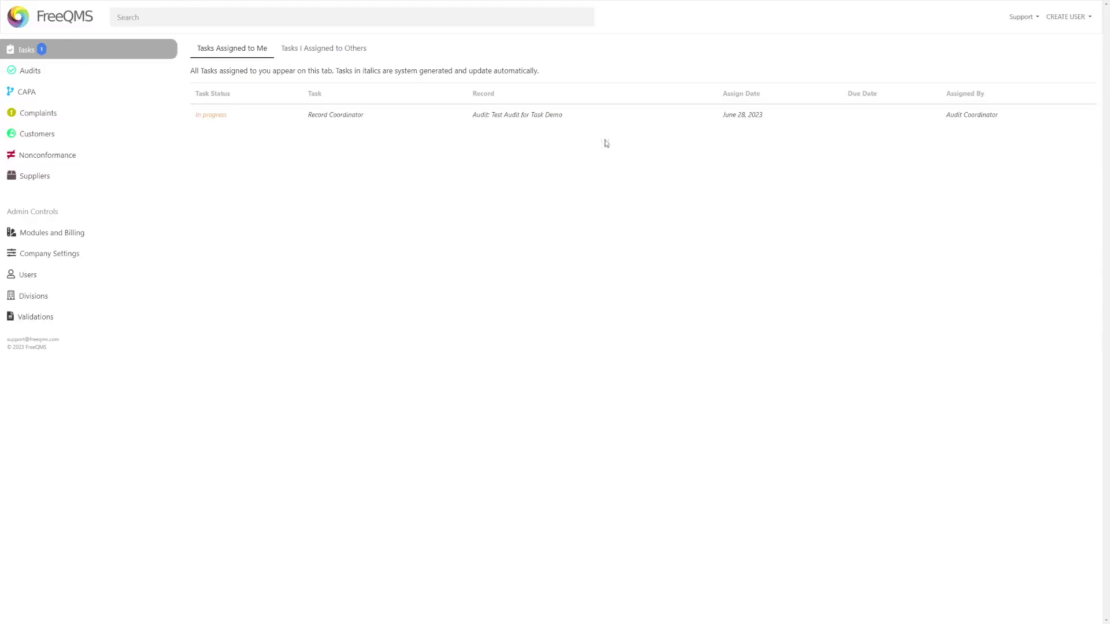
click(576, 121)
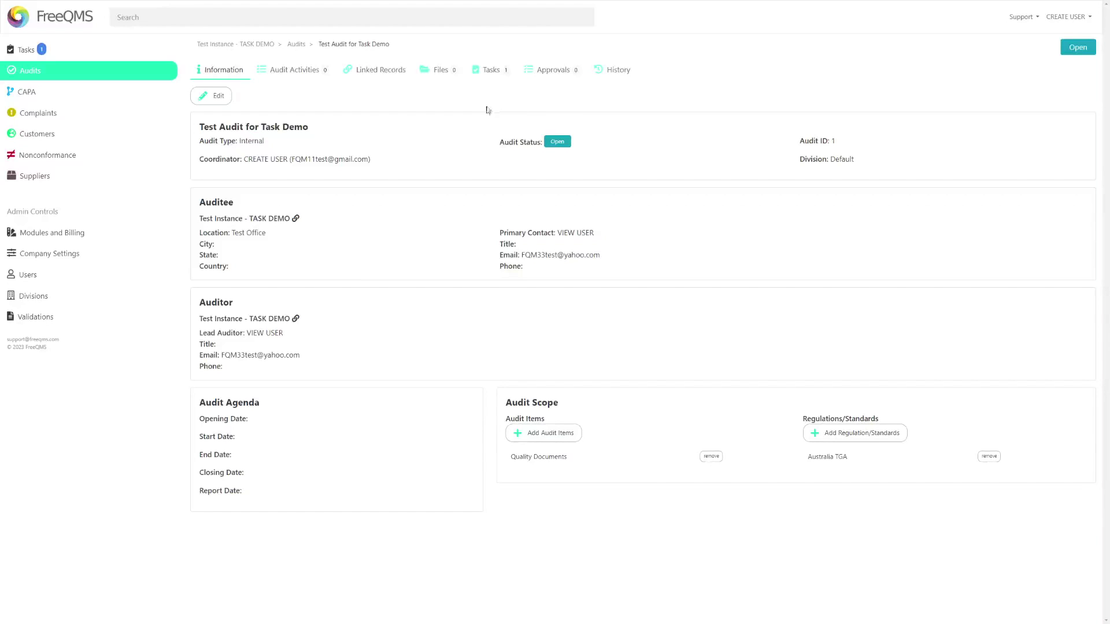
Step: Start an audit activity 'Test Audit Activity for Tasks Demo' due June 29, 2023
click(307, 76)
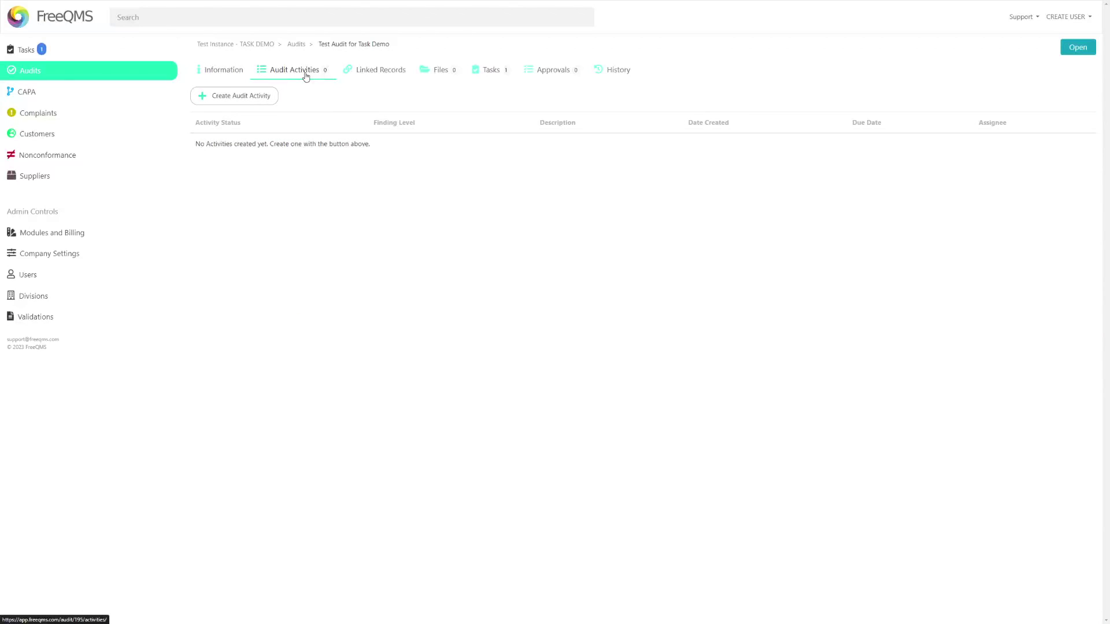
click(259, 96)
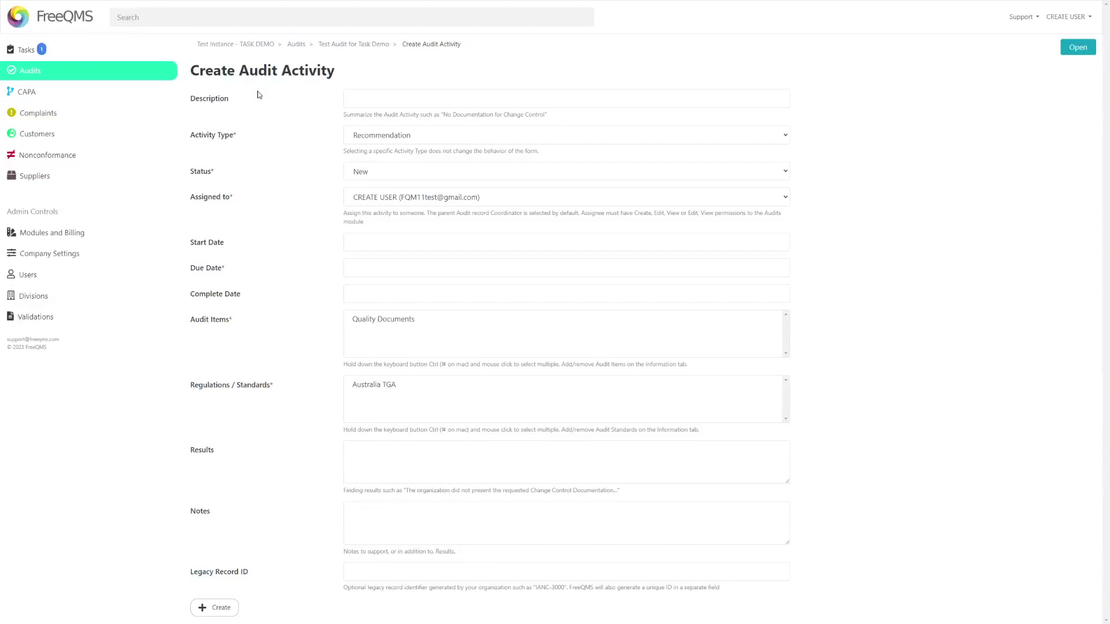
click(406, 99)
text(Test Audit Activity for Tasks D)
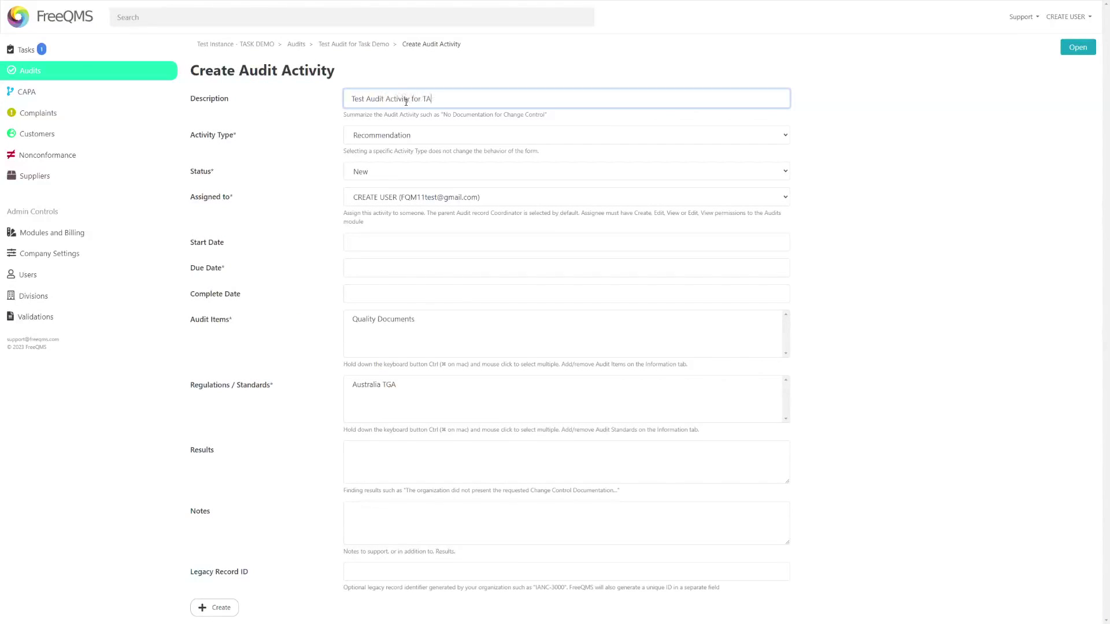
text(emo)
click(366, 270)
click(404, 236)
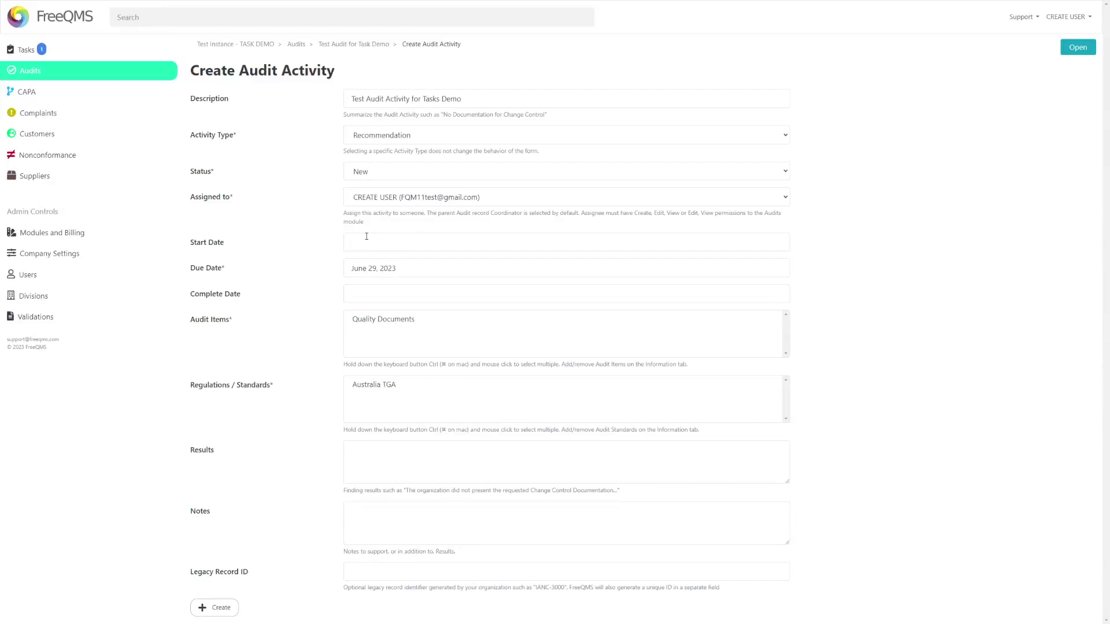
Step: Assign it to EDIT User with Quality Documents and Australia TGA, create it, and log out
click(395, 197)
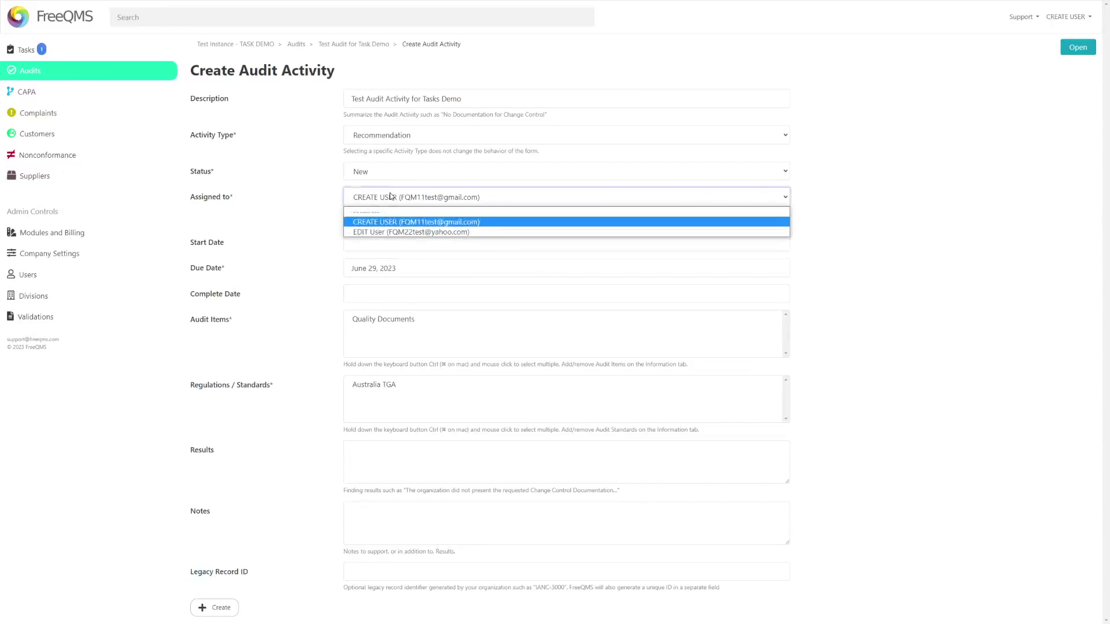
click(384, 232)
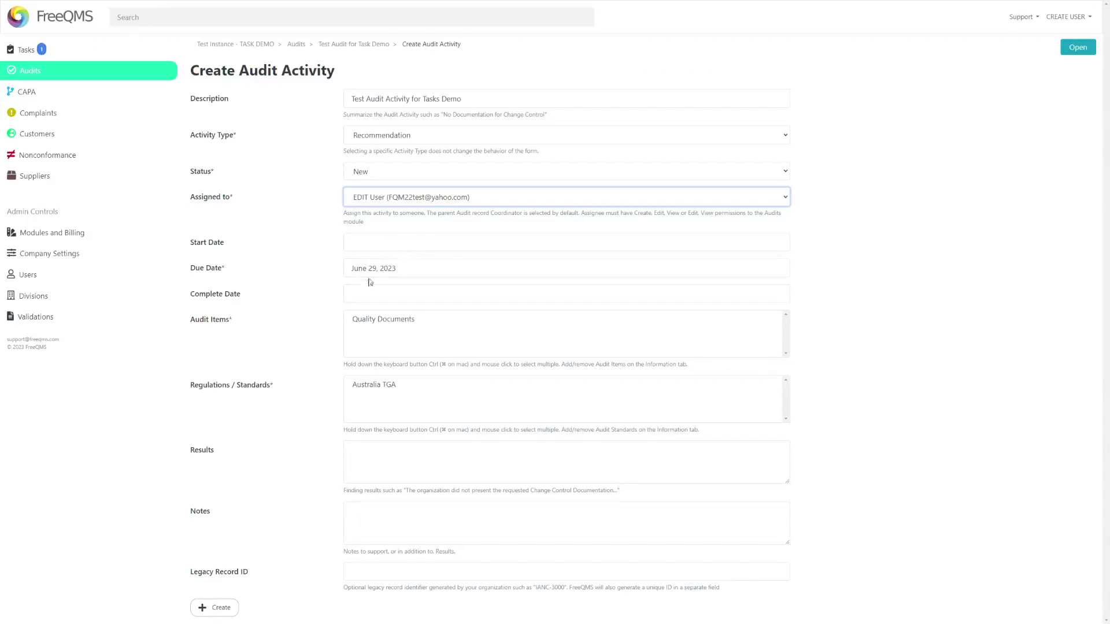
click(377, 319)
click(374, 384)
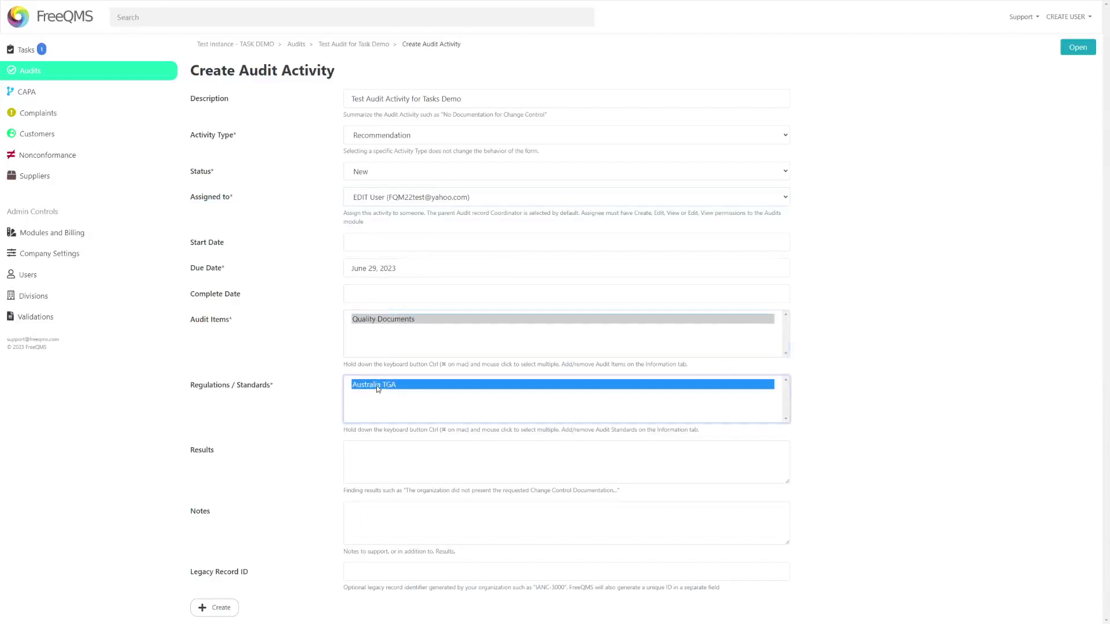
key(shift+Tab)
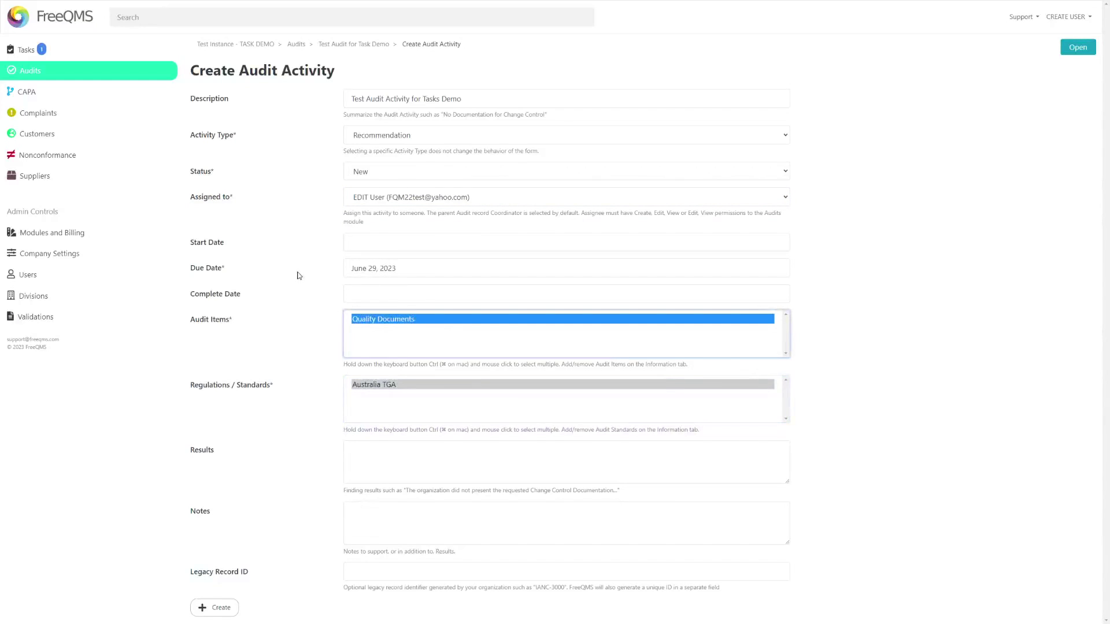
click(226, 609)
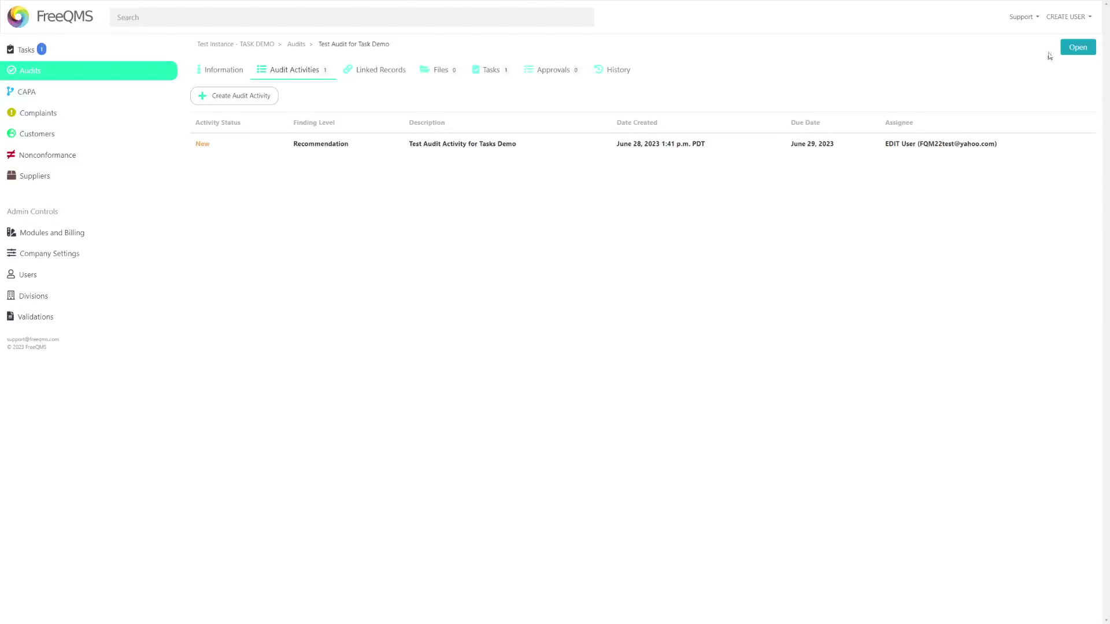
click(1089, 22)
click(1041, 69)
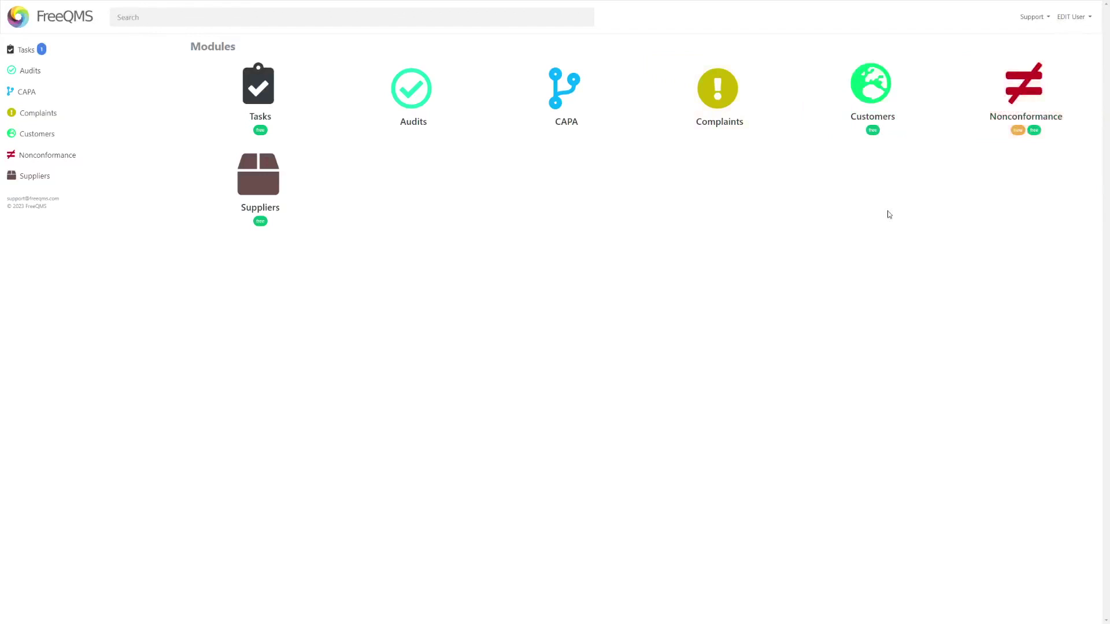
Step: Open the Audits module, then the Tasks list, and open the audit linked to the New task
click(390, 90)
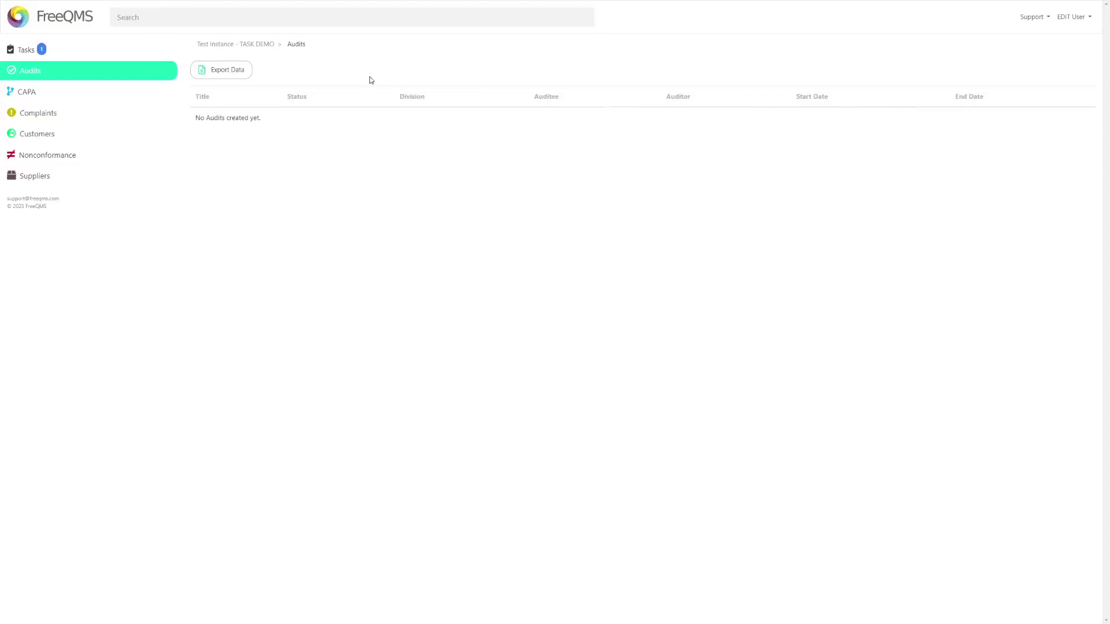
click(95, 54)
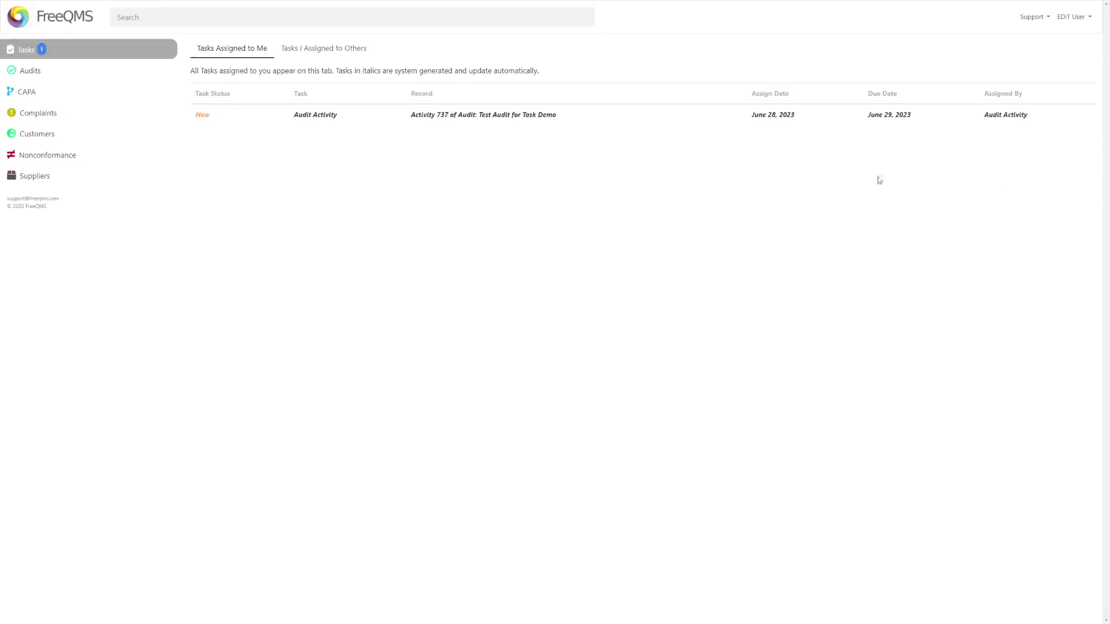
click(543, 114)
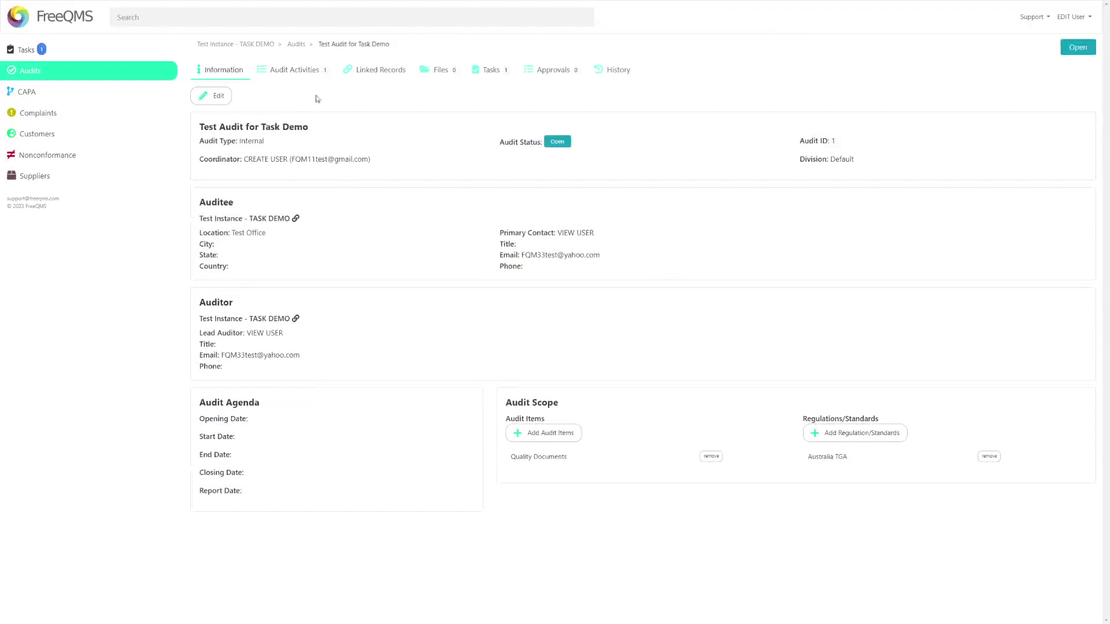
Step: Open 'Test Audit Activity for Tasks Demo' from the audit's activities for editing
click(301, 76)
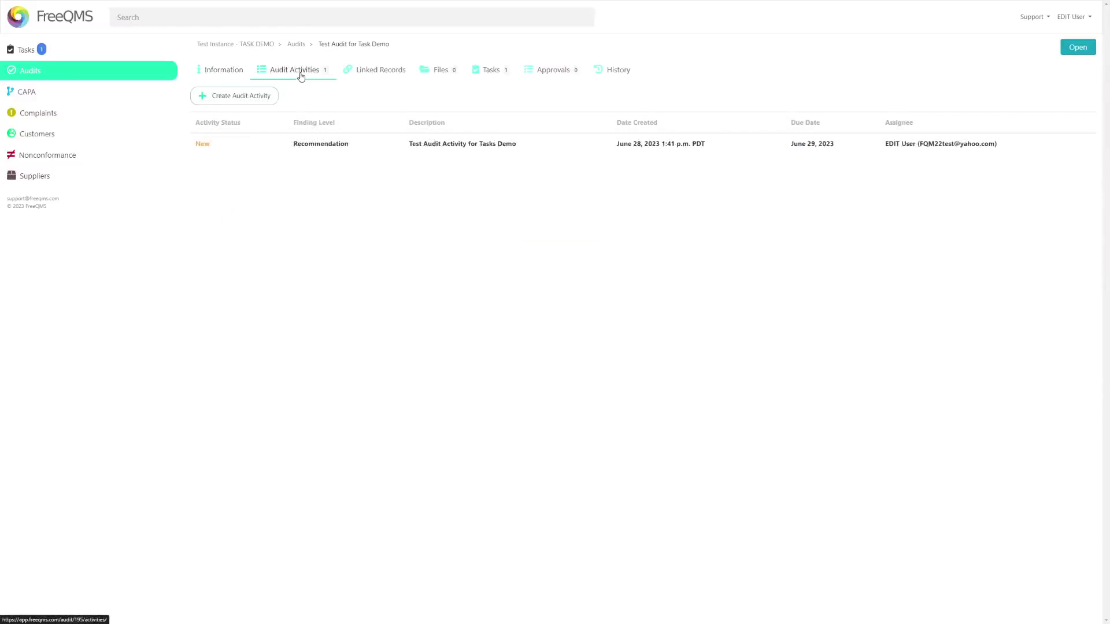
click(366, 147)
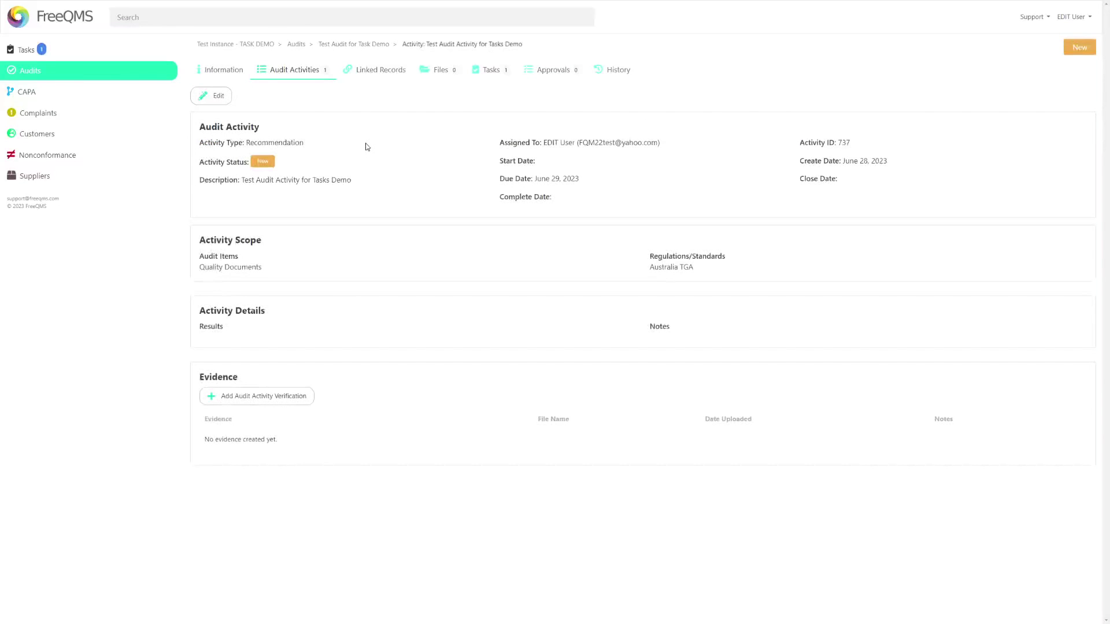
click(213, 96)
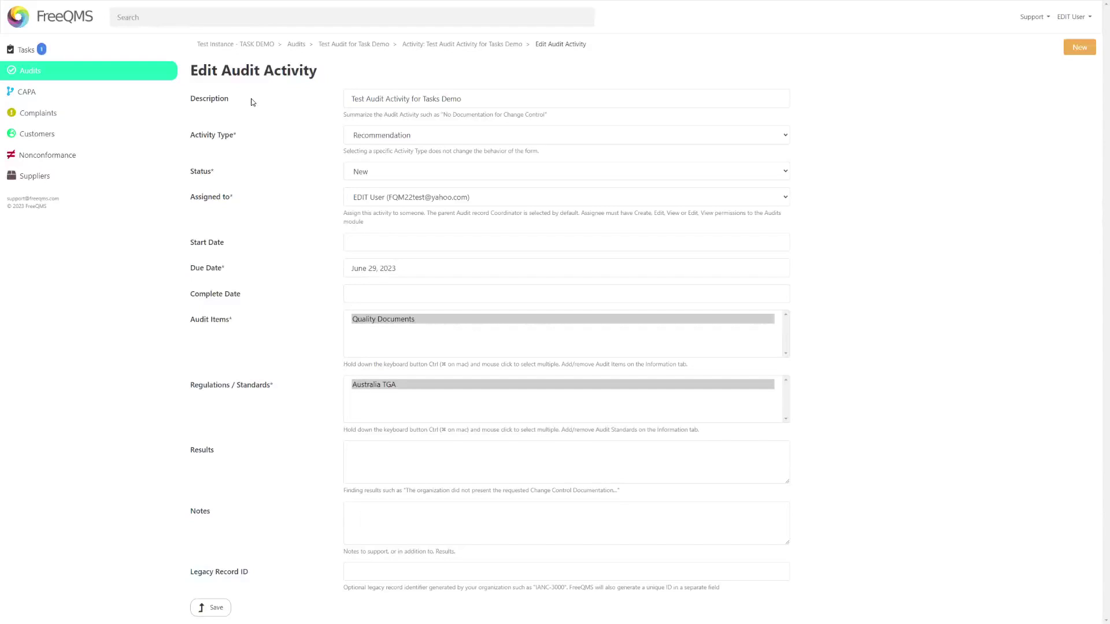
Step: Set the audit activity's status to Closed, save it, and return to my tasks
click(399, 175)
click(398, 206)
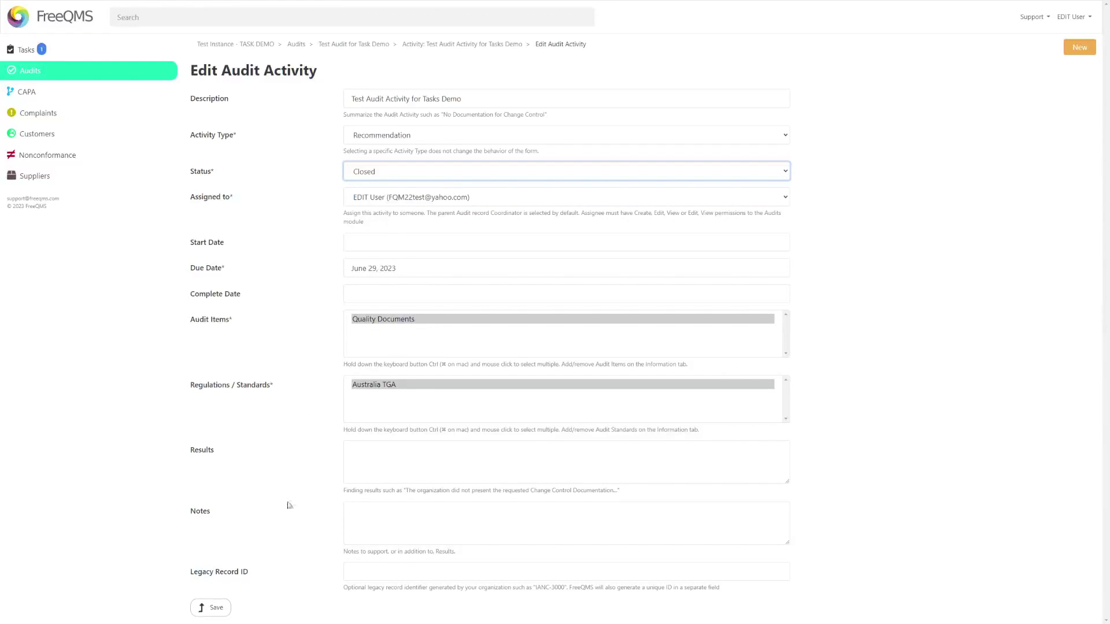
click(210, 613)
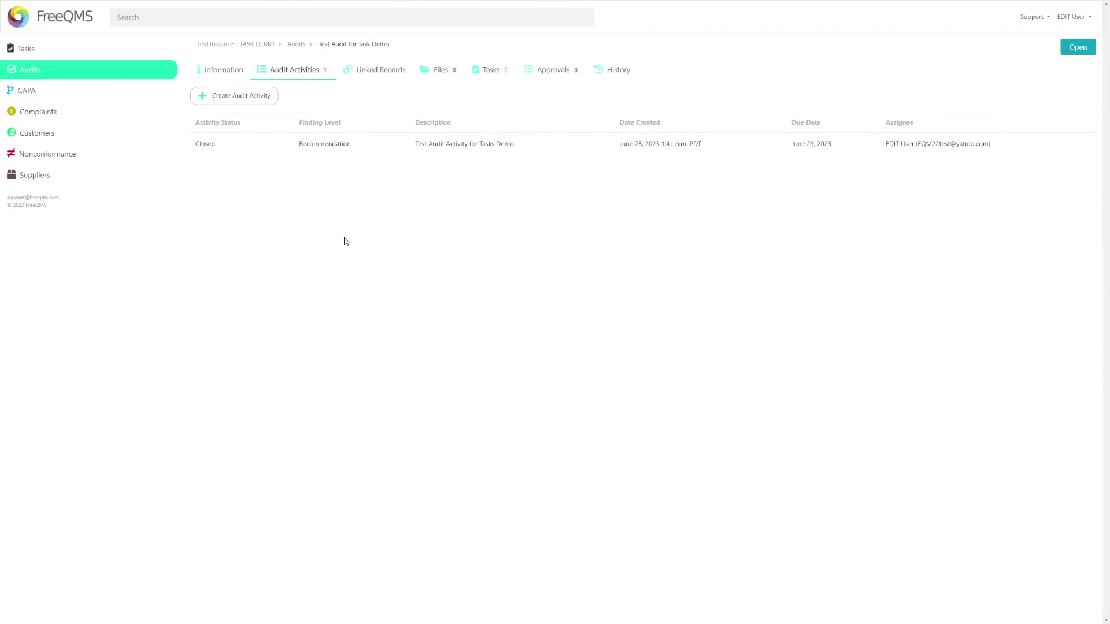
click(35, 56)
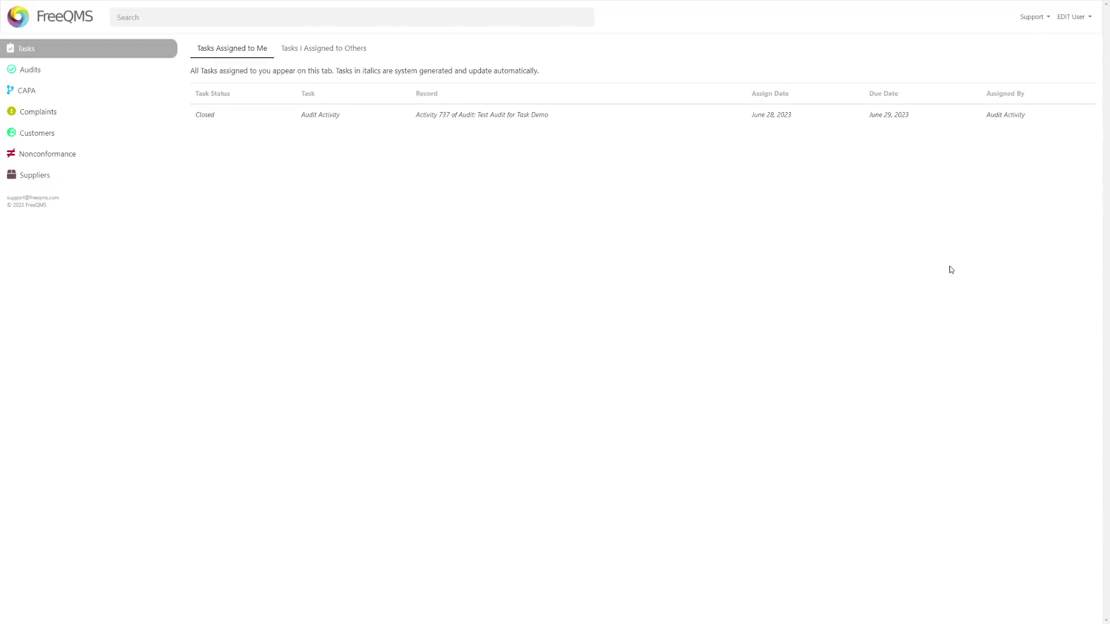
Step: Open the closed activity's audit, show its Tasks tab, and begin a new task
click(566, 120)
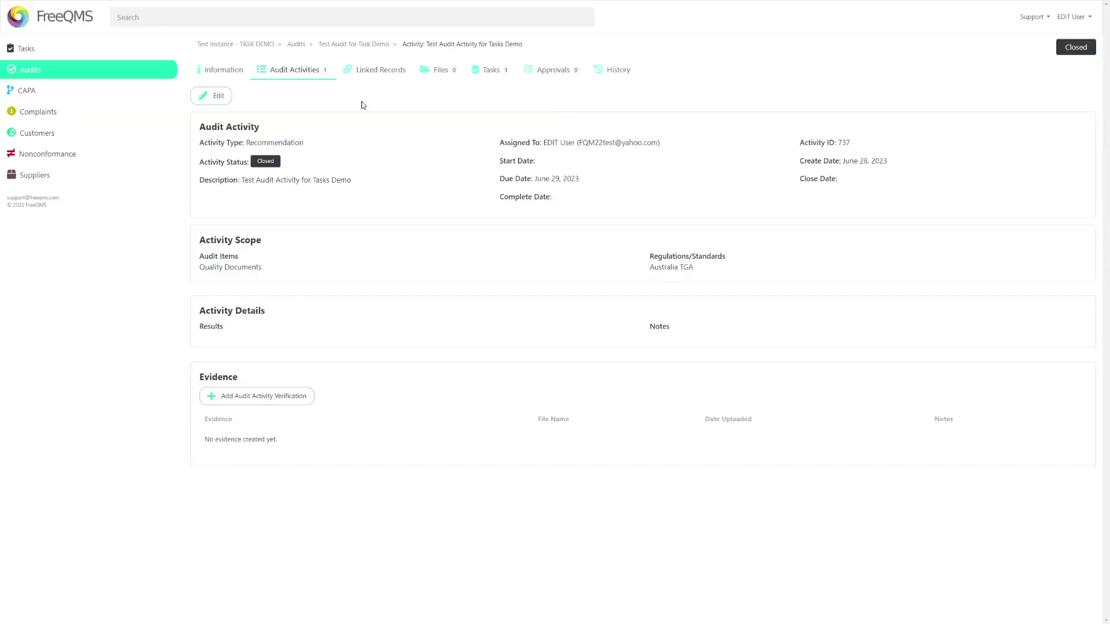
click(488, 78)
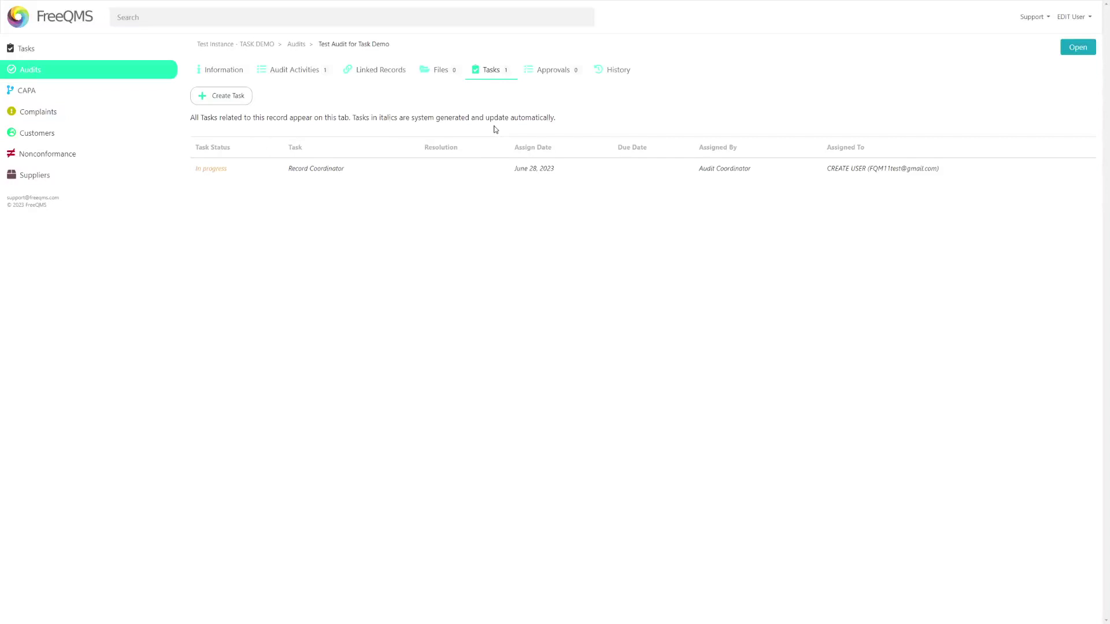
click(222, 96)
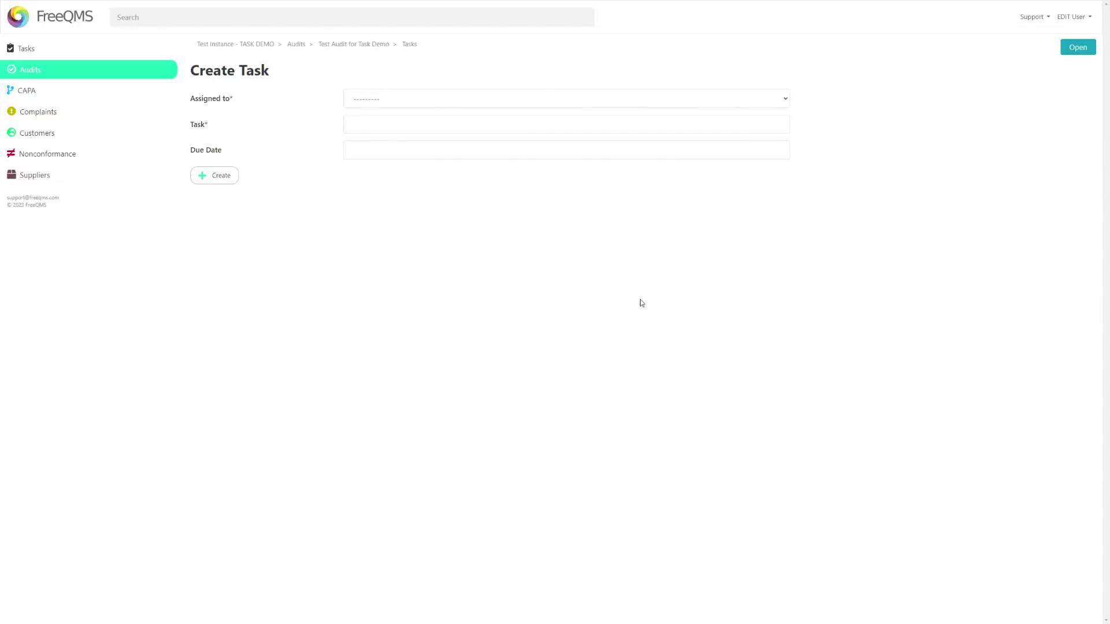
Step: Create the task 'Confirm the Standard being audited is correct' for VIEW USER, due July 5, 2023
click(658, 104)
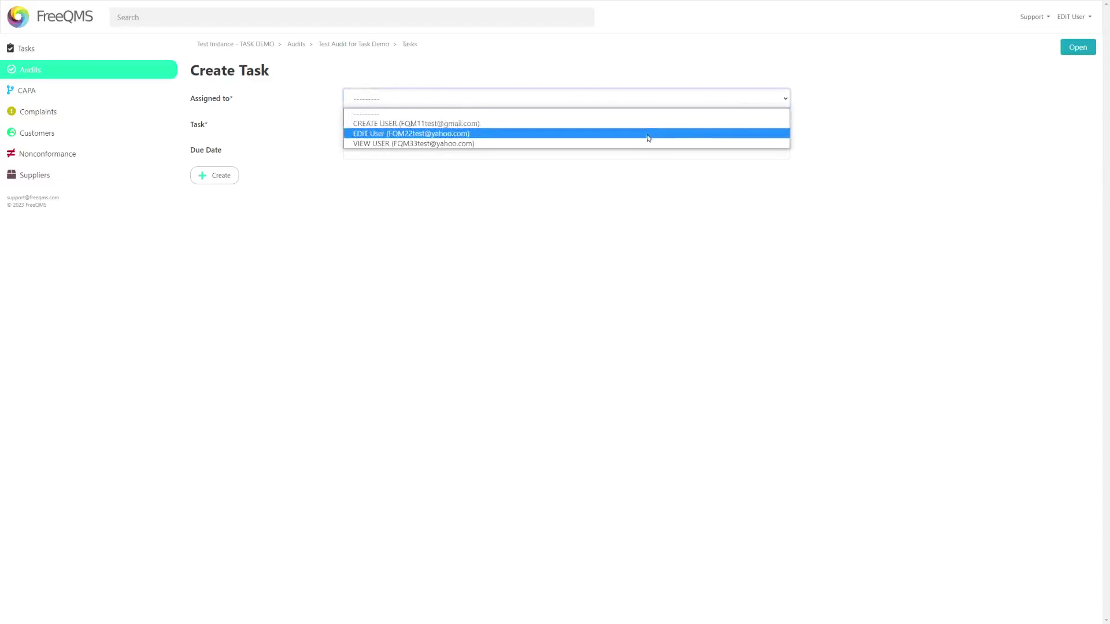
click(646, 142)
click(645, 127)
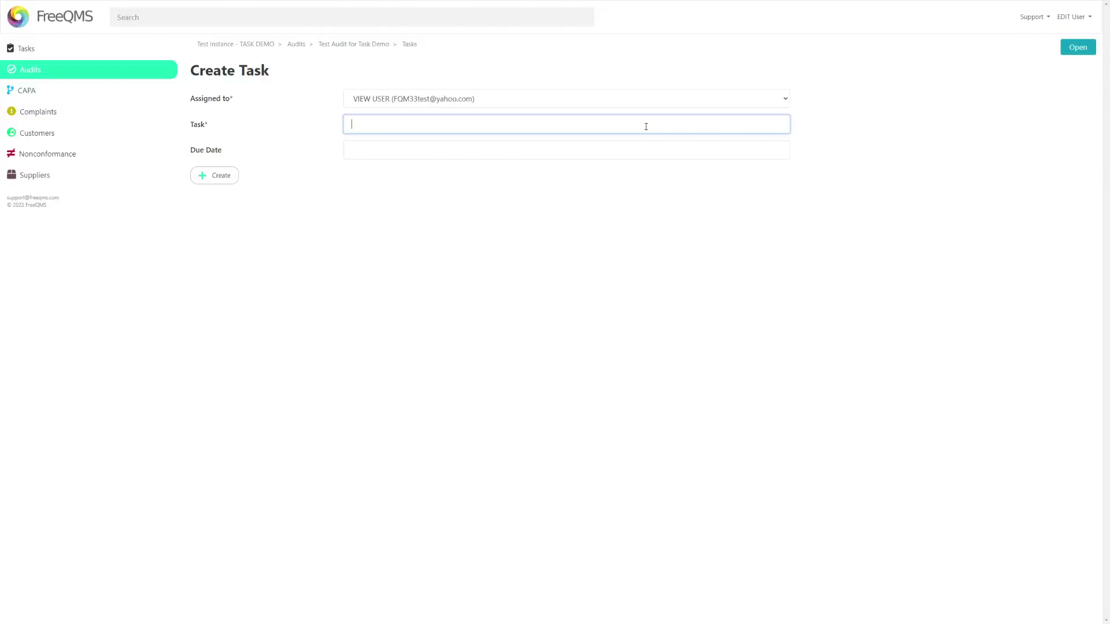
text(Confirm the Standard being audited is correct)
key(Tab)
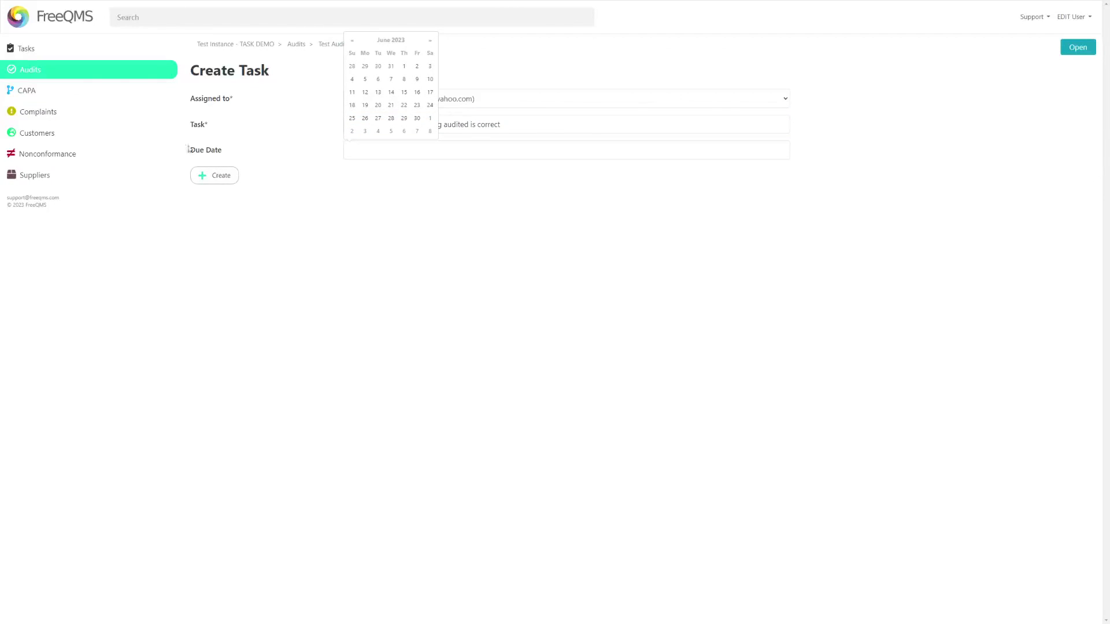
click(430, 41)
click(391, 79)
click(200, 177)
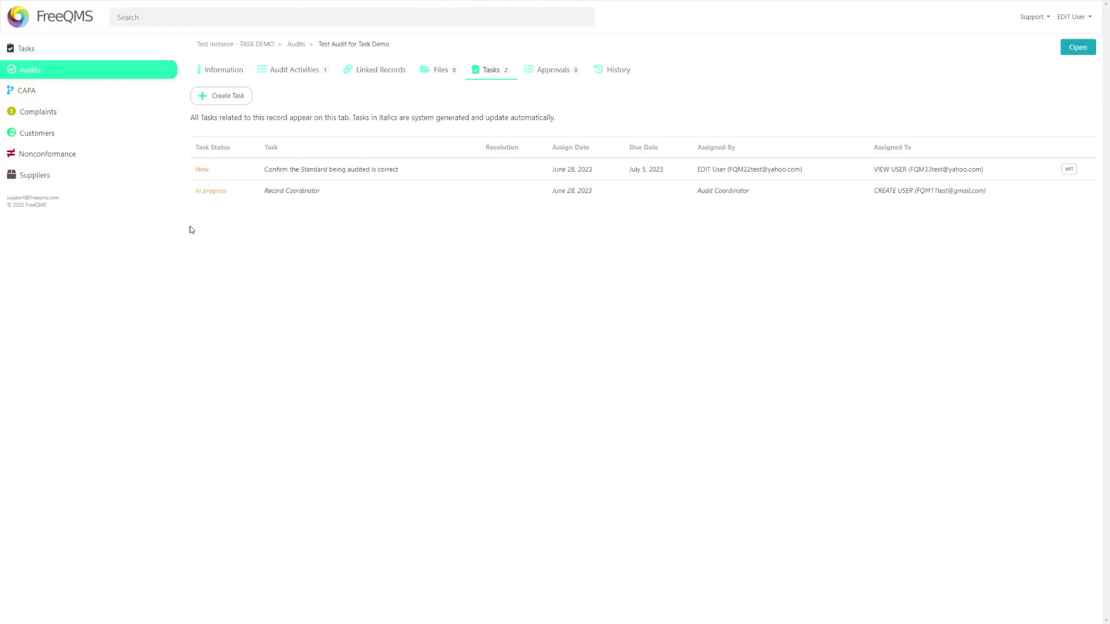
click(110, 51)
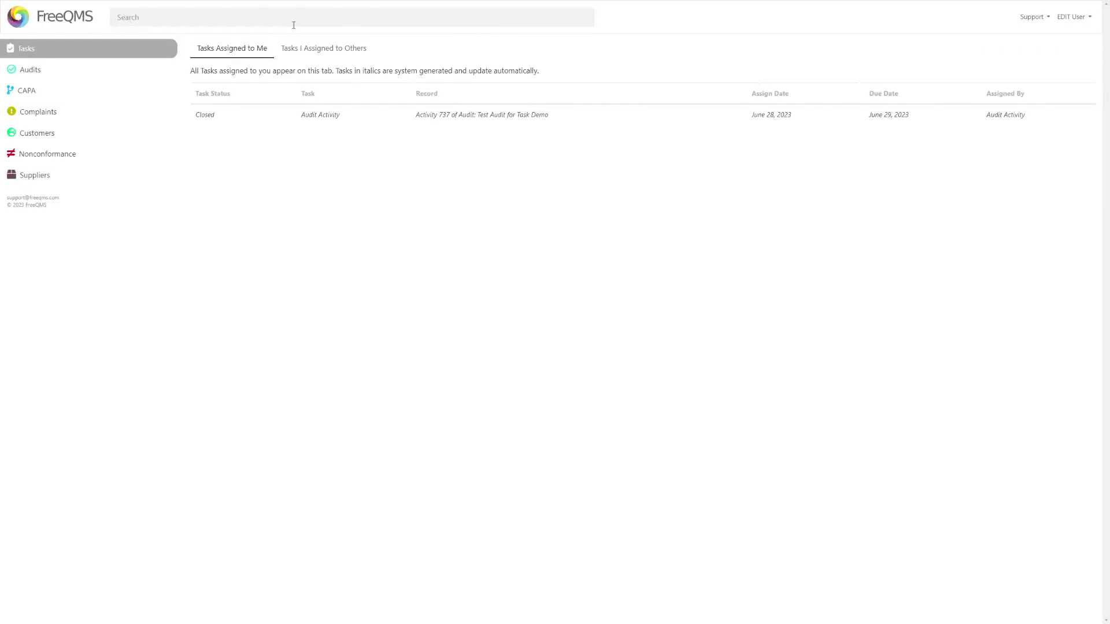
Step: Check the new VIEW USER task under Tasks I Assigned to Others, then log out
click(306, 51)
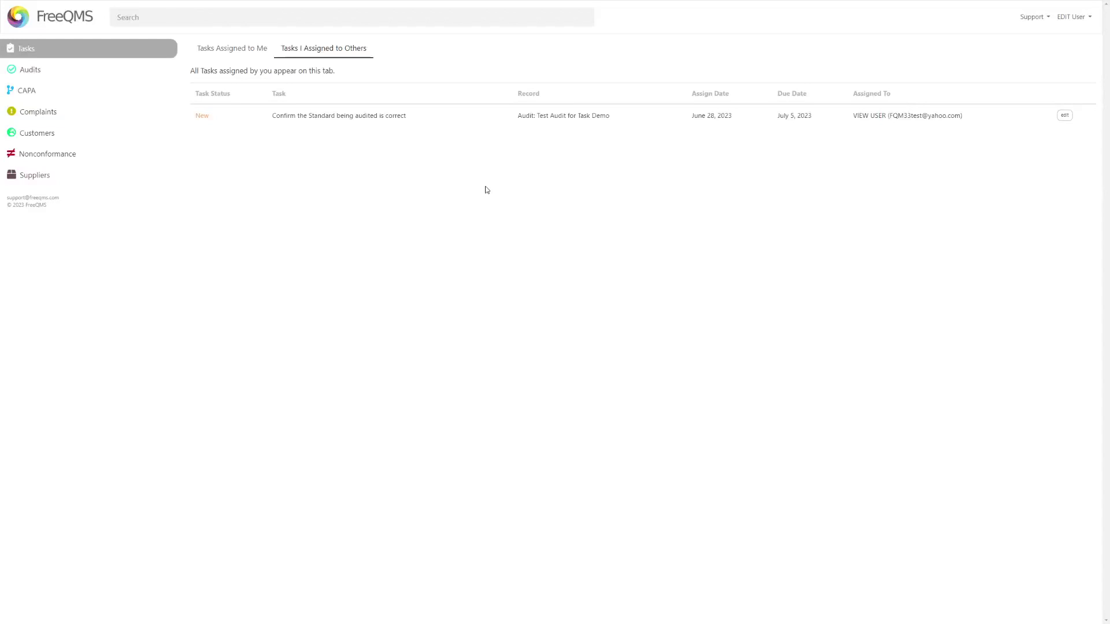
click(1080, 22)
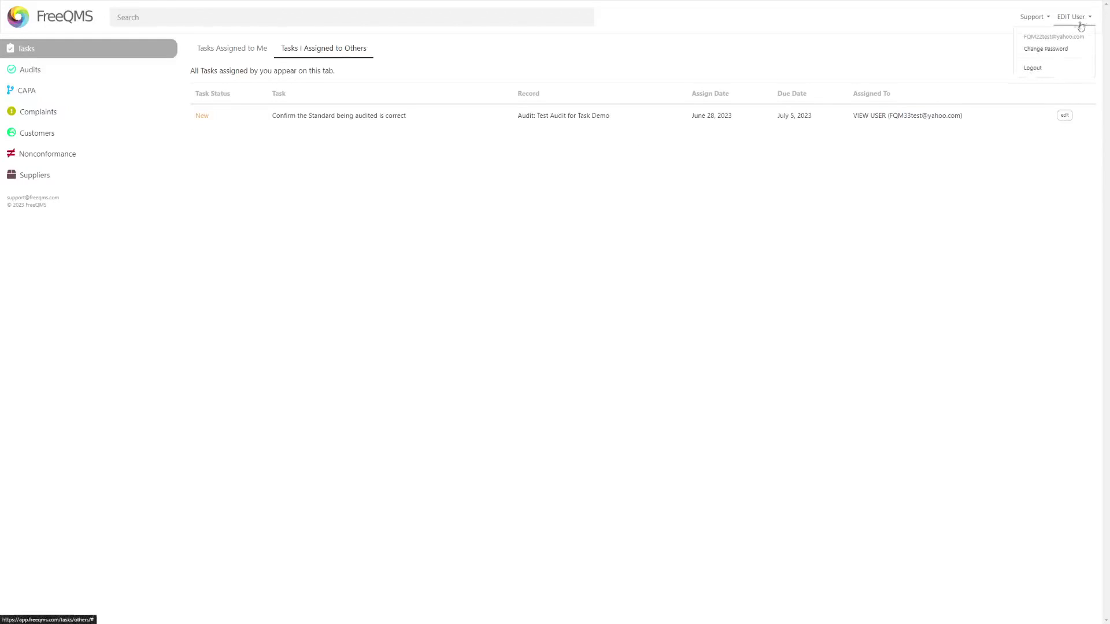
click(1034, 68)
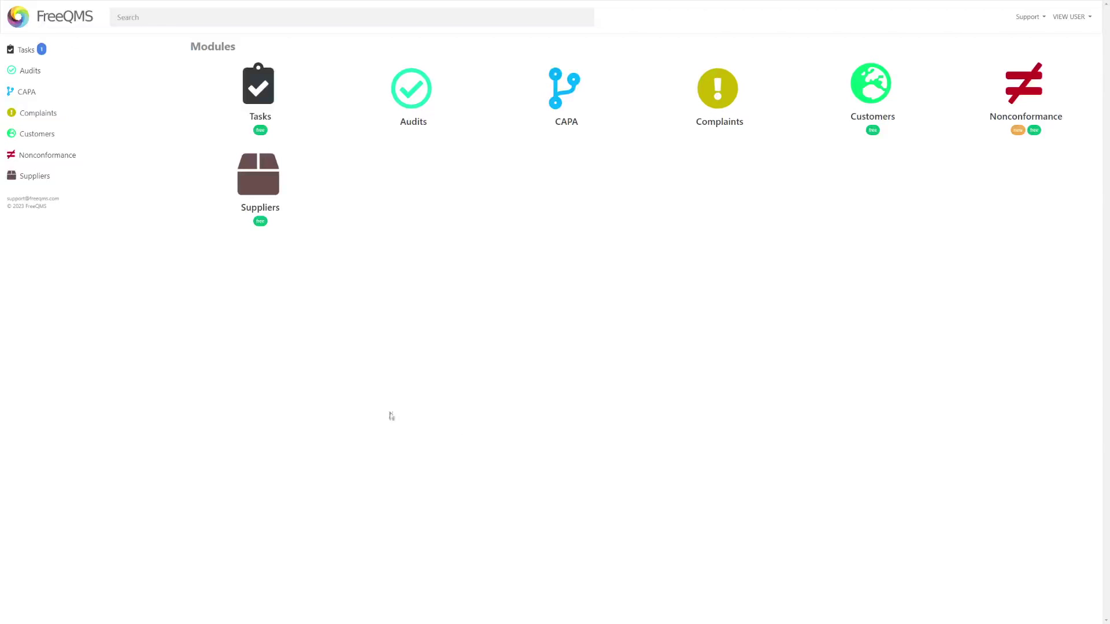
Step: From VIEW USER's task list, open the Test Audit for Task Demo record linked to the assigned task
click(91, 60)
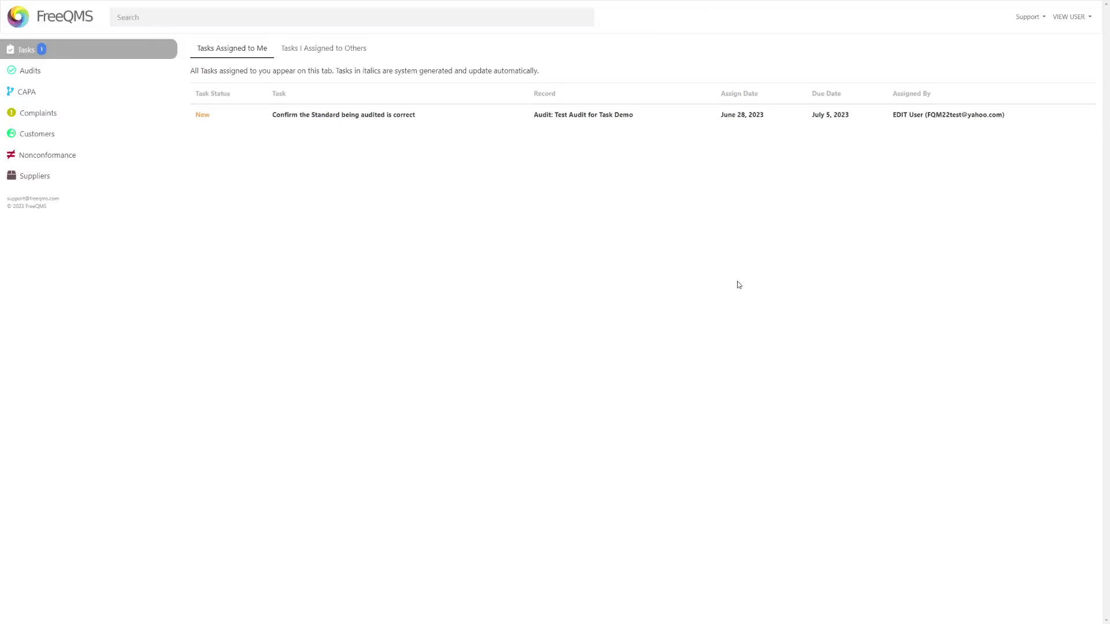
click(654, 122)
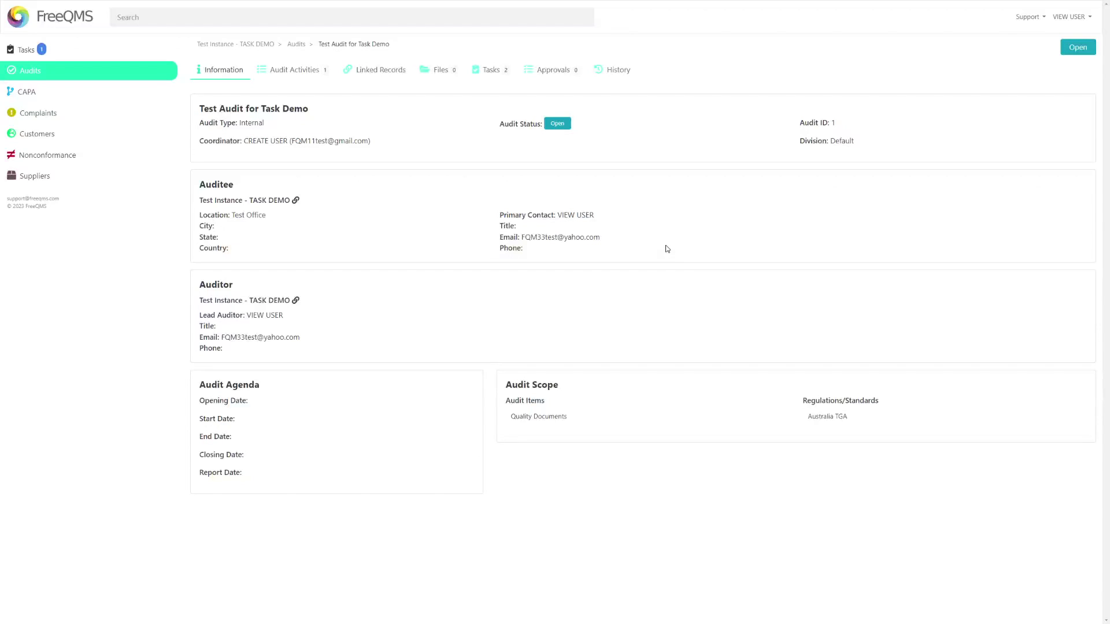
Step: On the audit's Tasks tab, give the Confirm the Standard task resolution 'Standard is correct' and status Closed
click(482, 72)
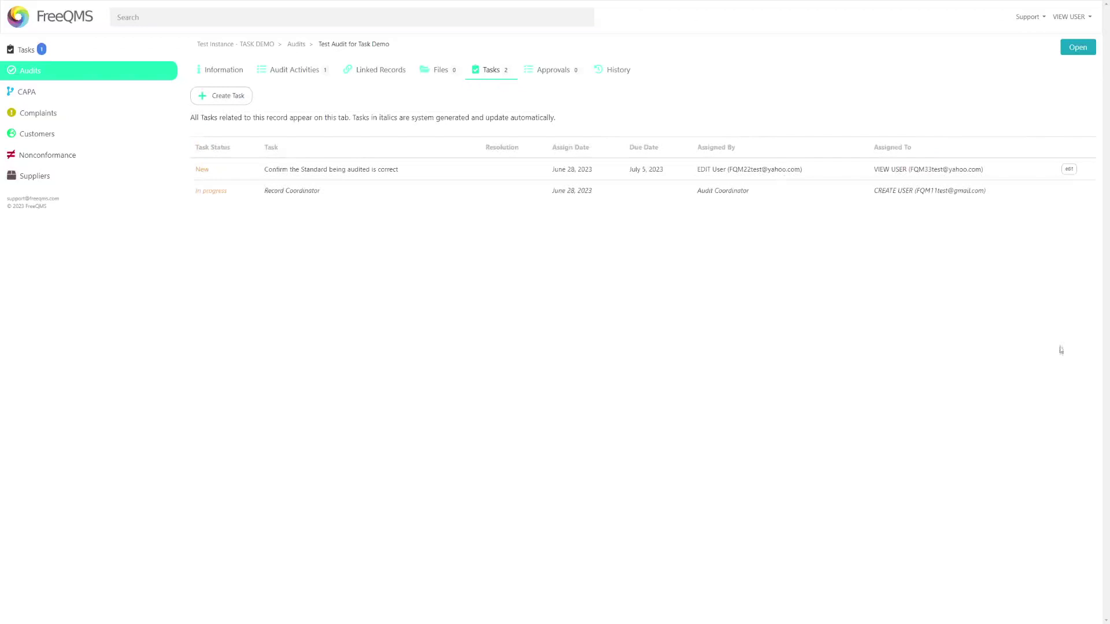
click(1069, 169)
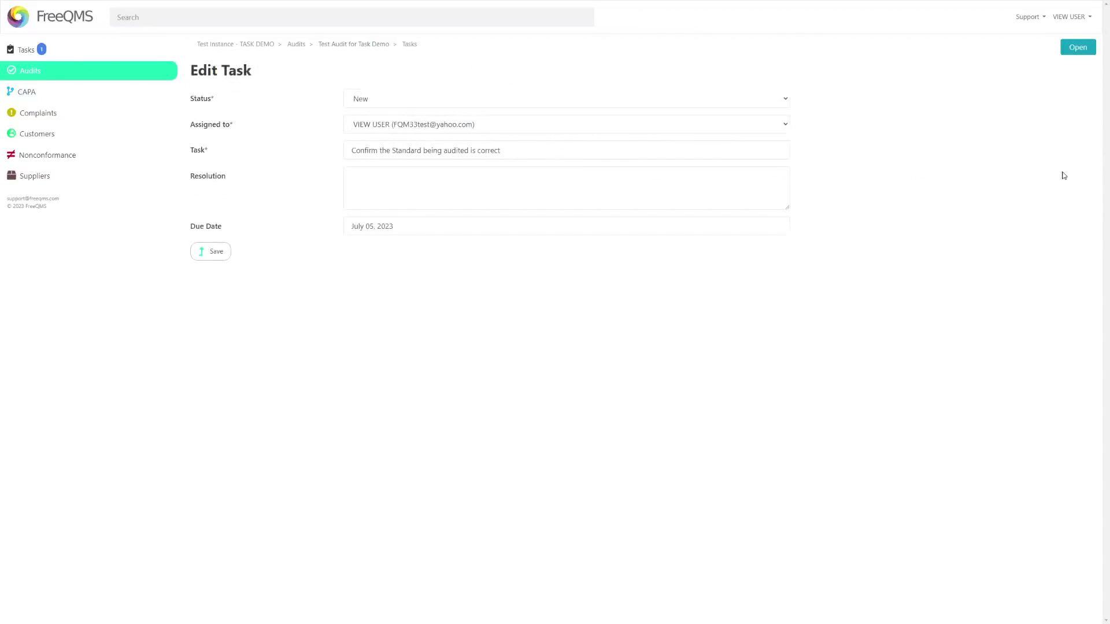
click(447, 183)
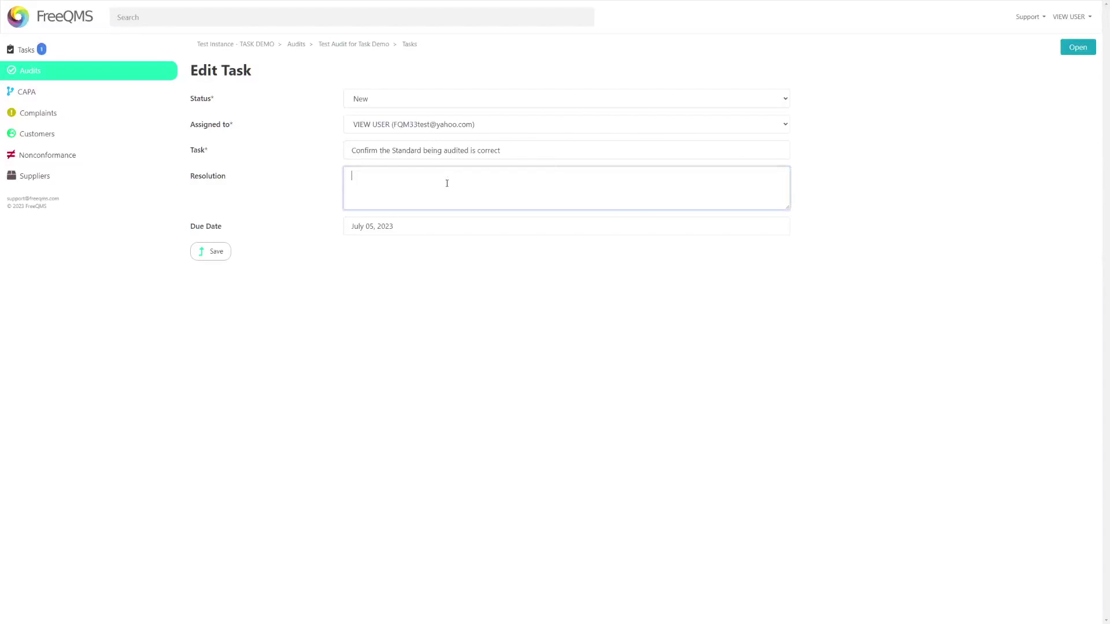
text(Standard is correct)
click(401, 150)
click(413, 99)
click(397, 131)
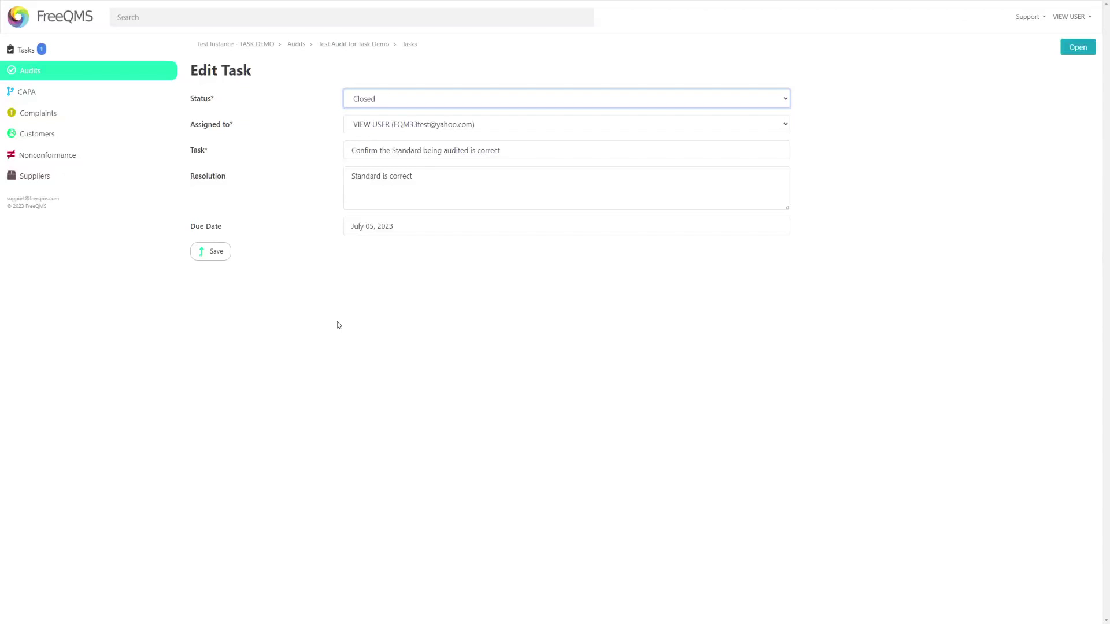
click(201, 247)
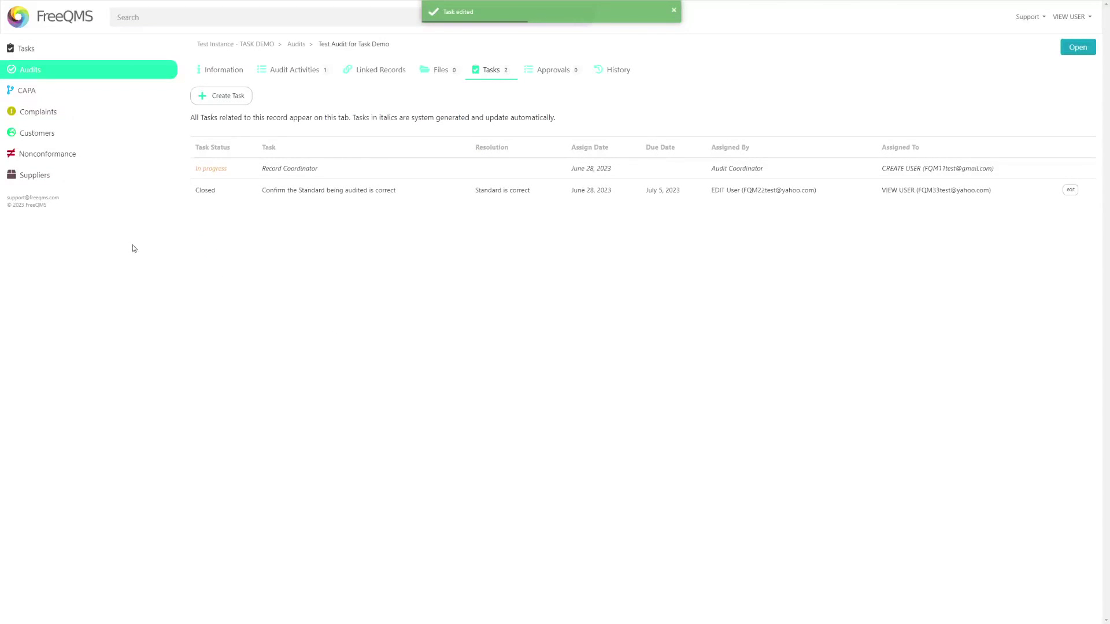
Step: Confirm the task reads Closed on the audit and in VIEW USER's Tasks Assigned to Me list
drag(197, 189, 216, 189)
click(249, 227)
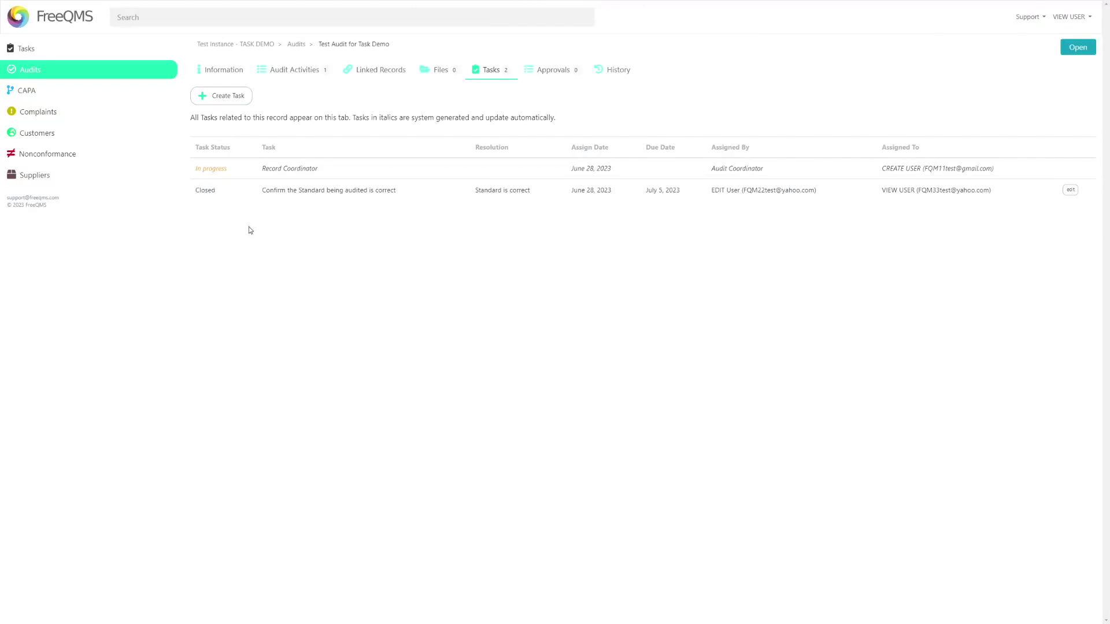
click(51, 49)
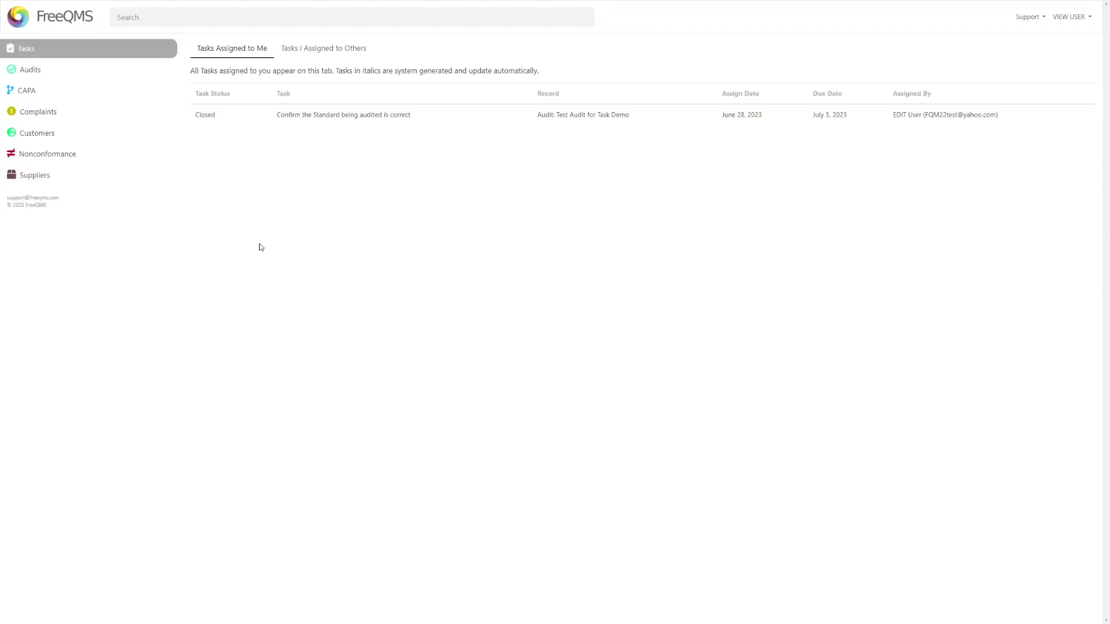
drag(220, 116, 195, 118)
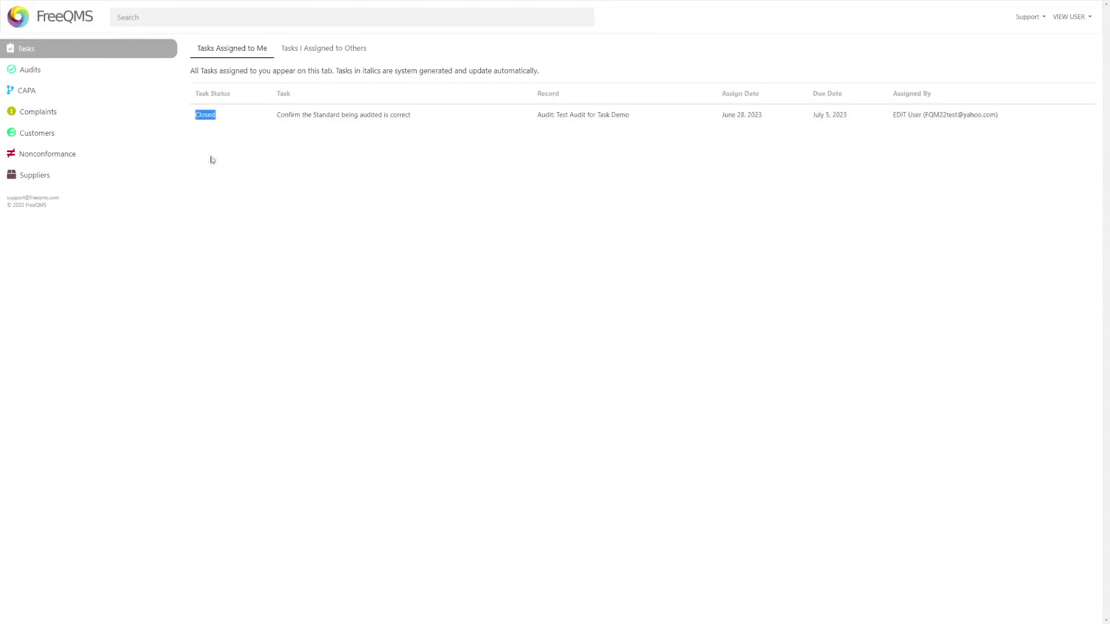